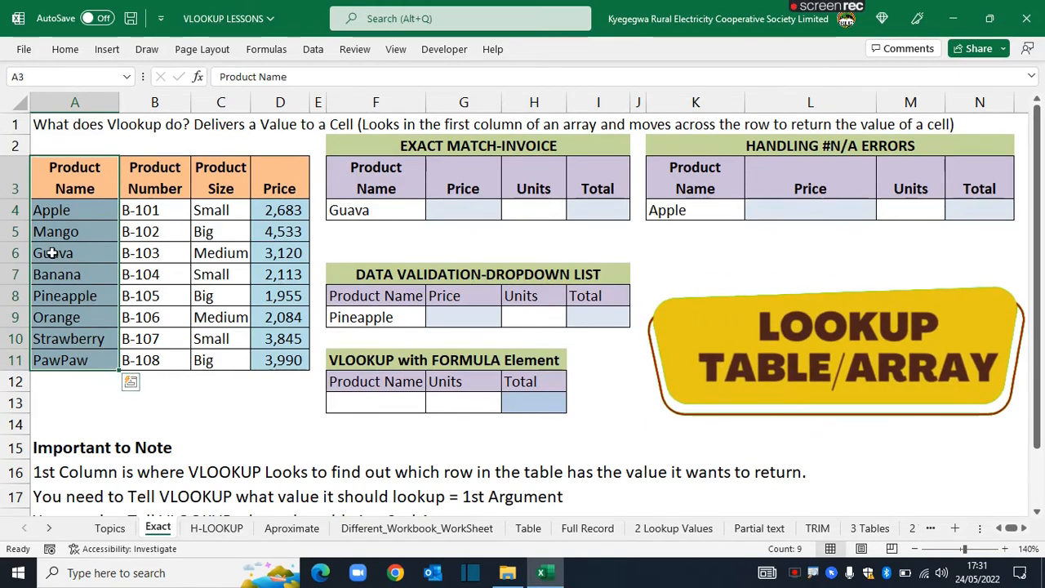
Step: Review the product table and the Important to Note lines that explain VLOOKUP's lookup column and four arguments
drag(60, 255, 256, 254)
click(810, 317)
drag(1039, 151, 1039, 206)
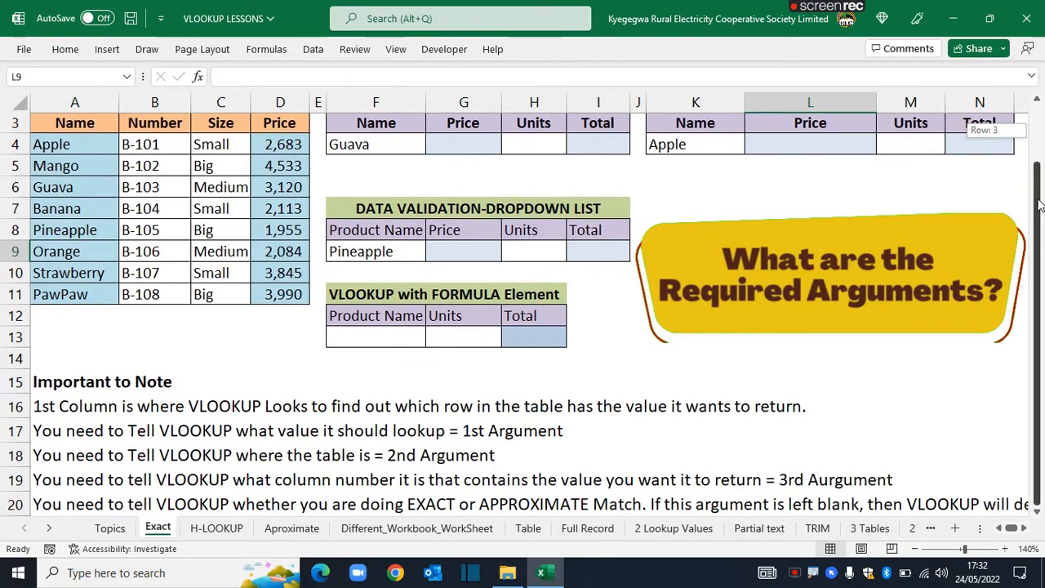
drag(1040, 254, 1040, 253)
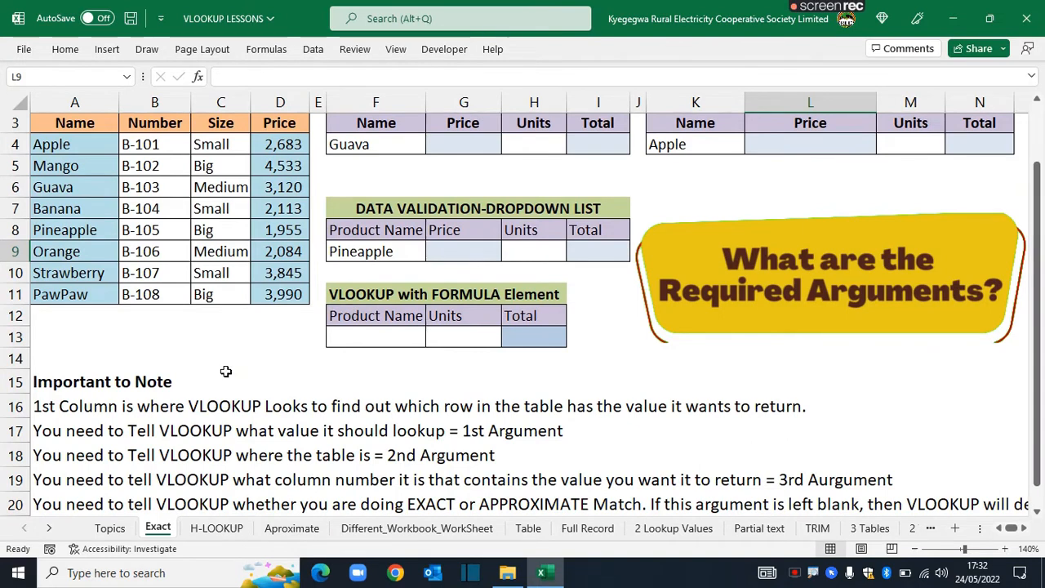
click(68, 434)
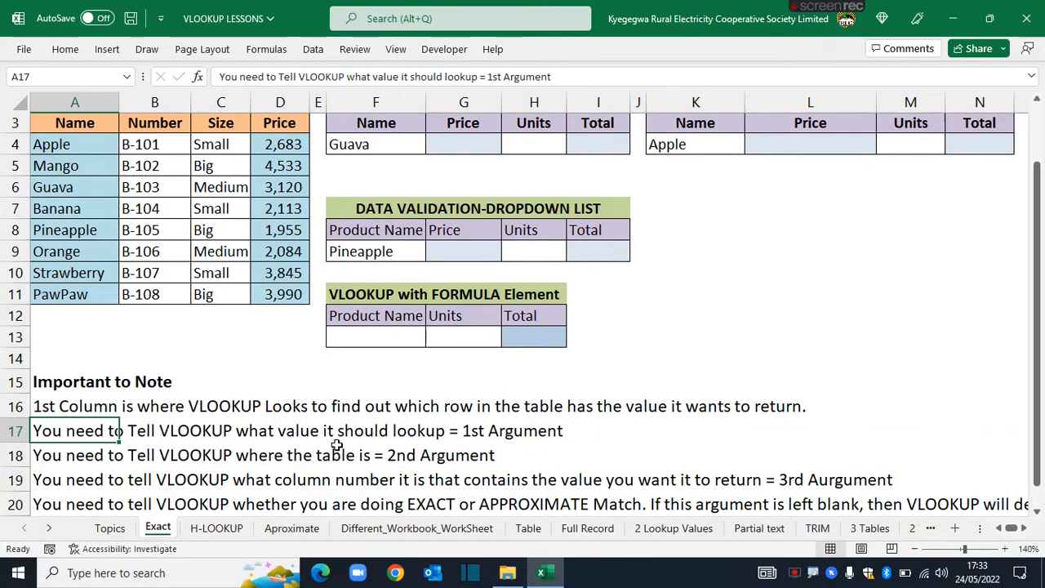
click(699, 338)
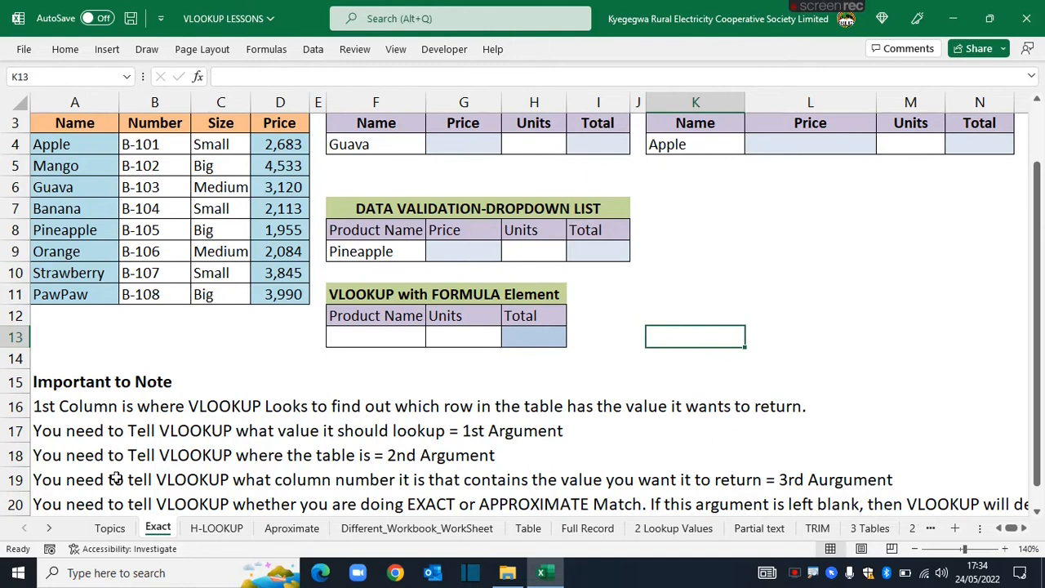
click(62, 455)
drag(71, 144, 272, 292)
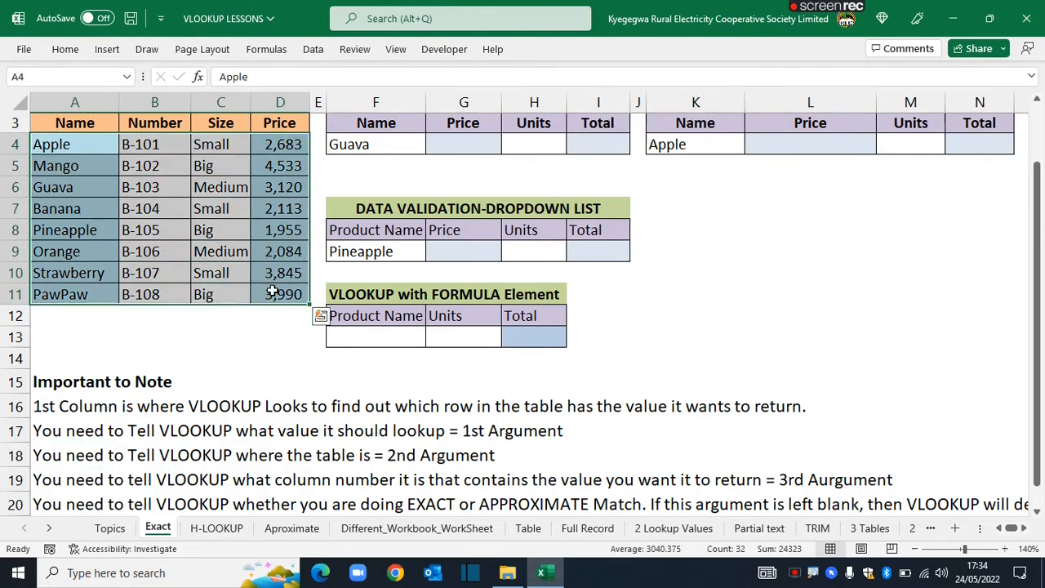
click(66, 480)
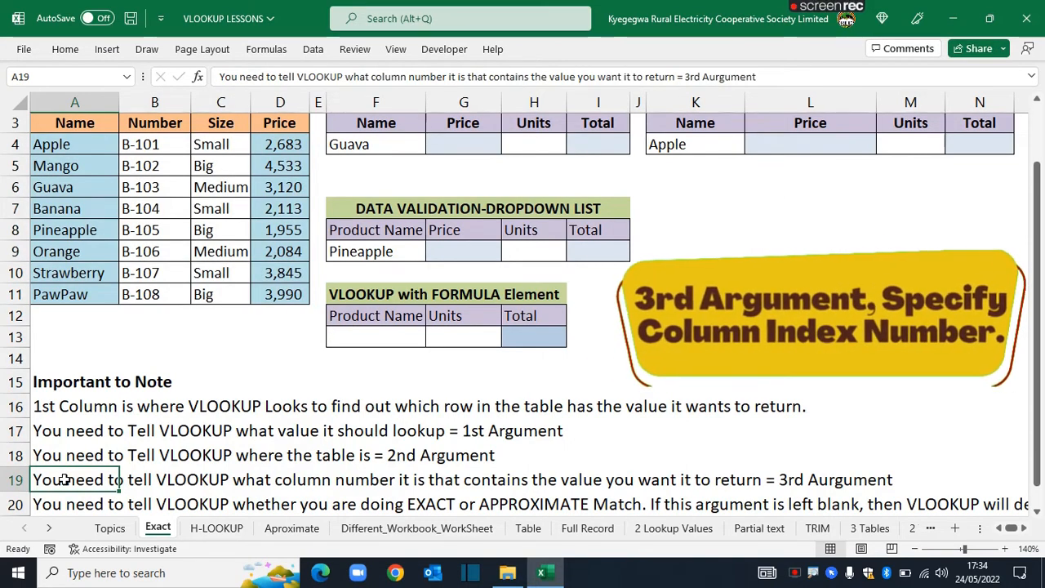
scroll(65, 480, down, 1)
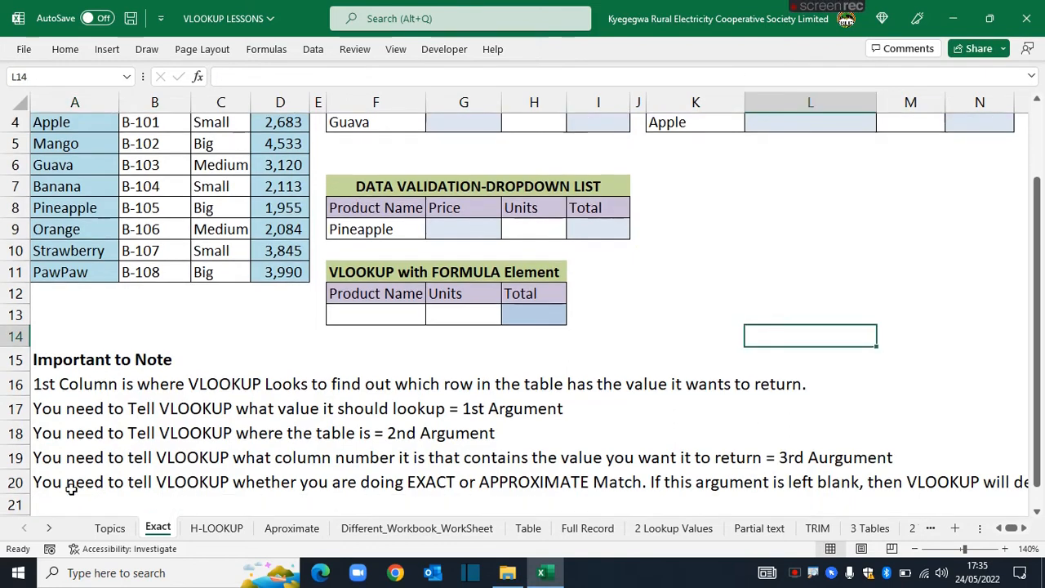
click(58, 483)
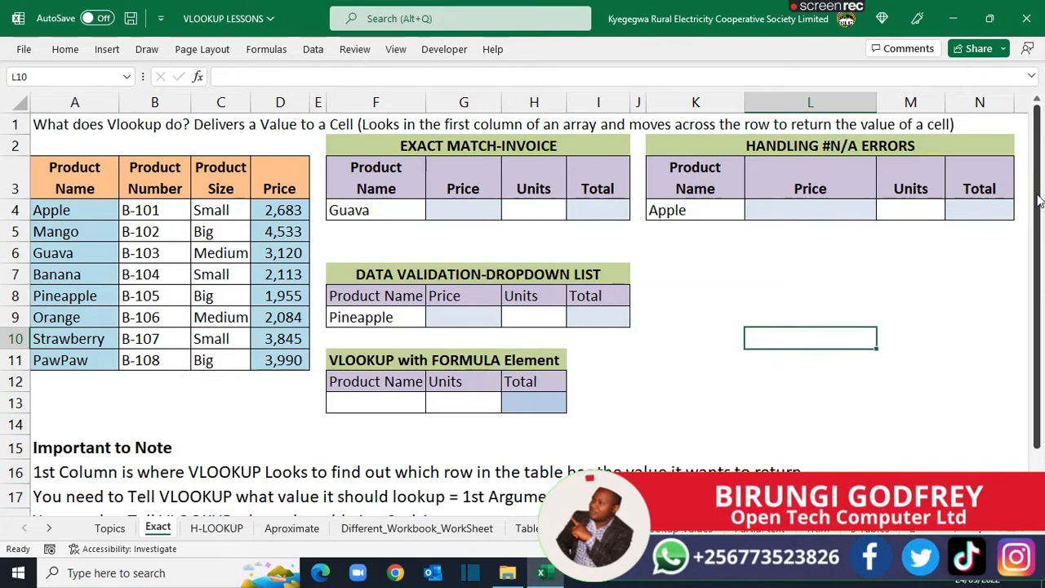
Step: Examine the exact-match invoice's product name and empty price cell, and the product table in A3:D11
drag(350, 143, 457, 210)
click(400, 232)
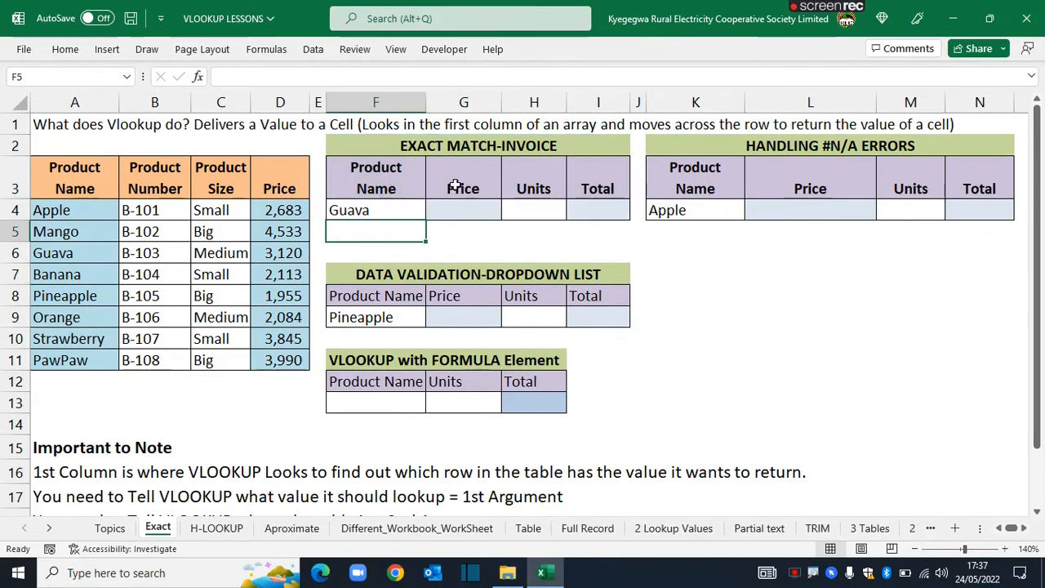
click(357, 211)
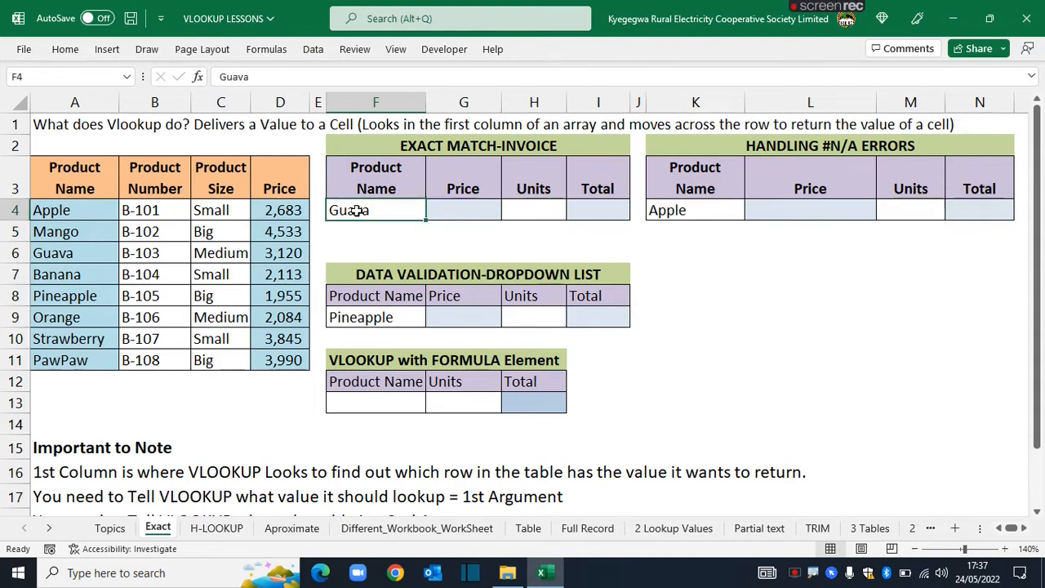
click(464, 212)
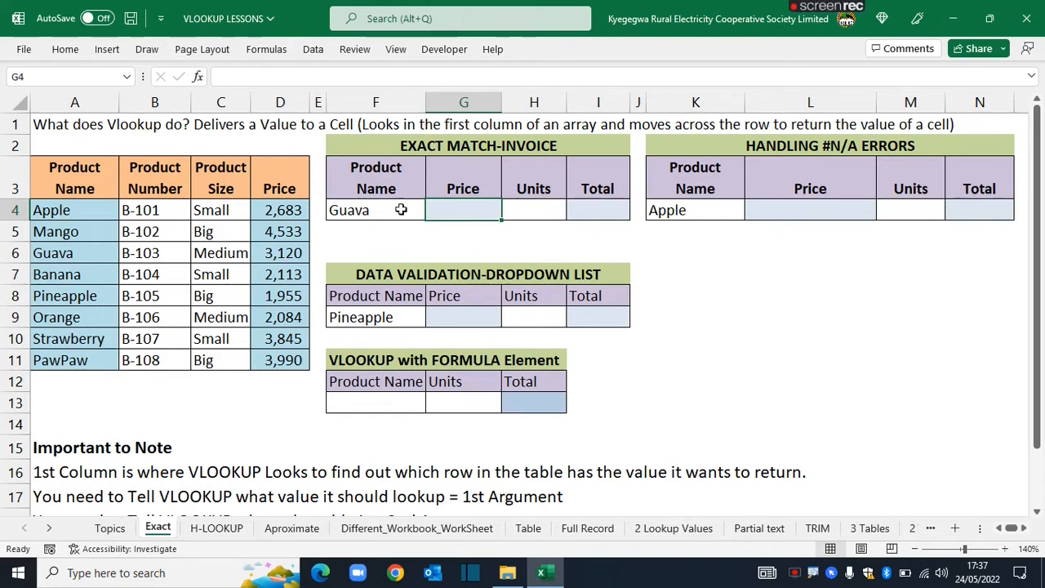
drag(61, 176, 276, 360)
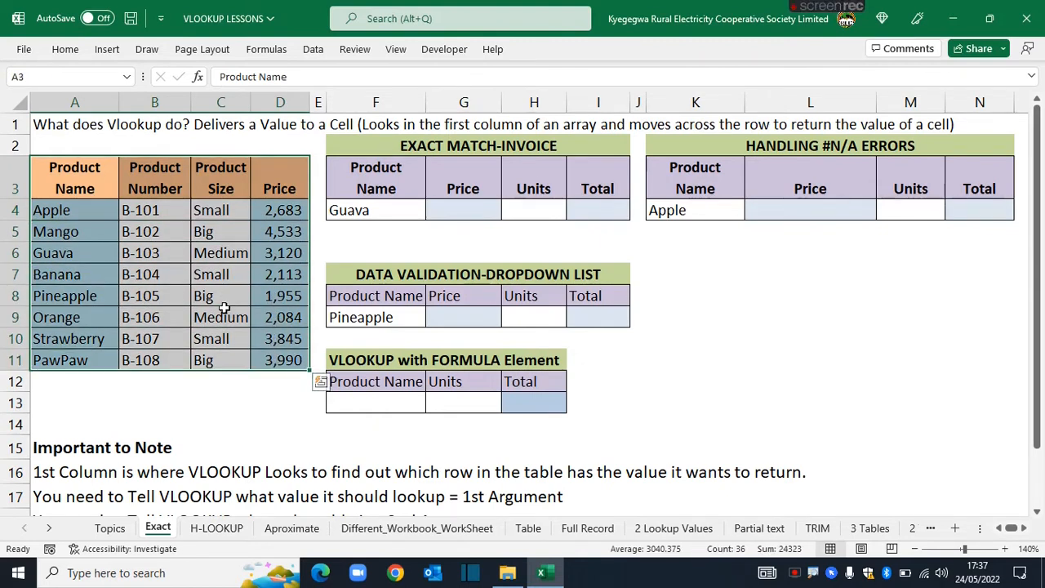
Step: Start a VLOOKUP formula in G4 with F4 as lookup value, A4:D11 as table array and 4 as column index
click(457, 211)
text(=vloo)
key(Tab)
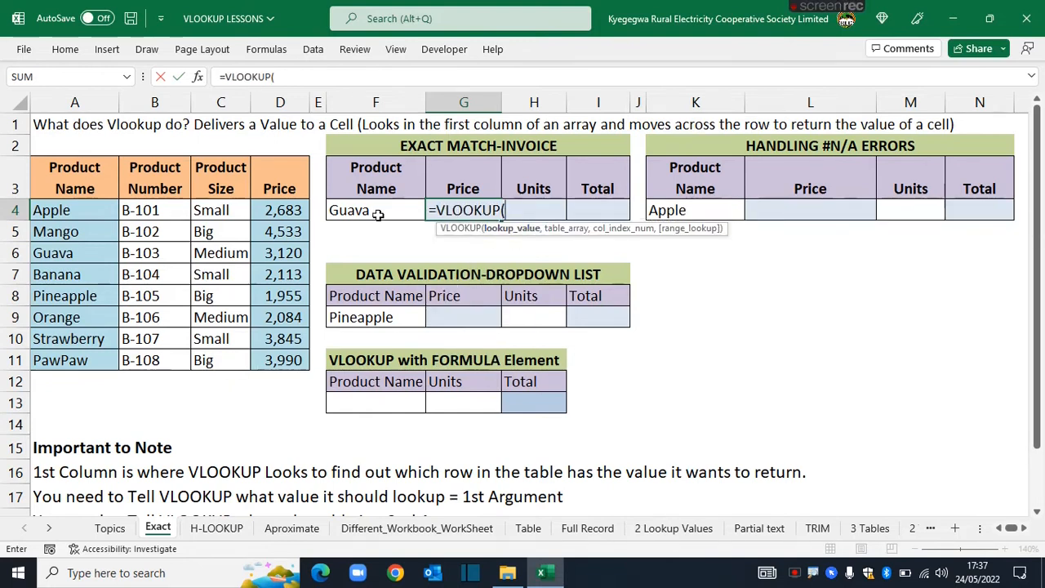
click(367, 211)
text(,)
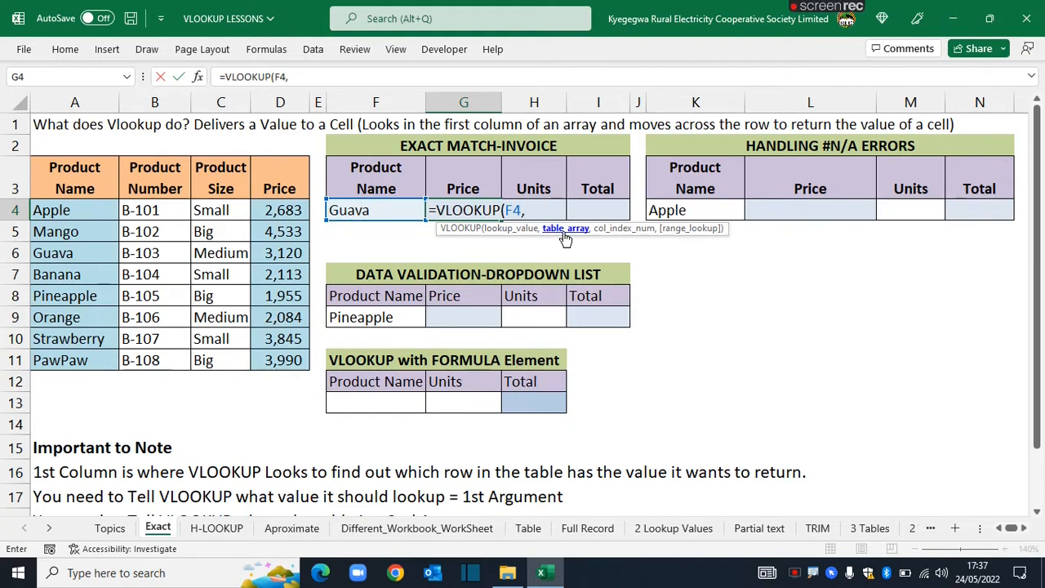
drag(51, 209, 277, 356)
text(,4)
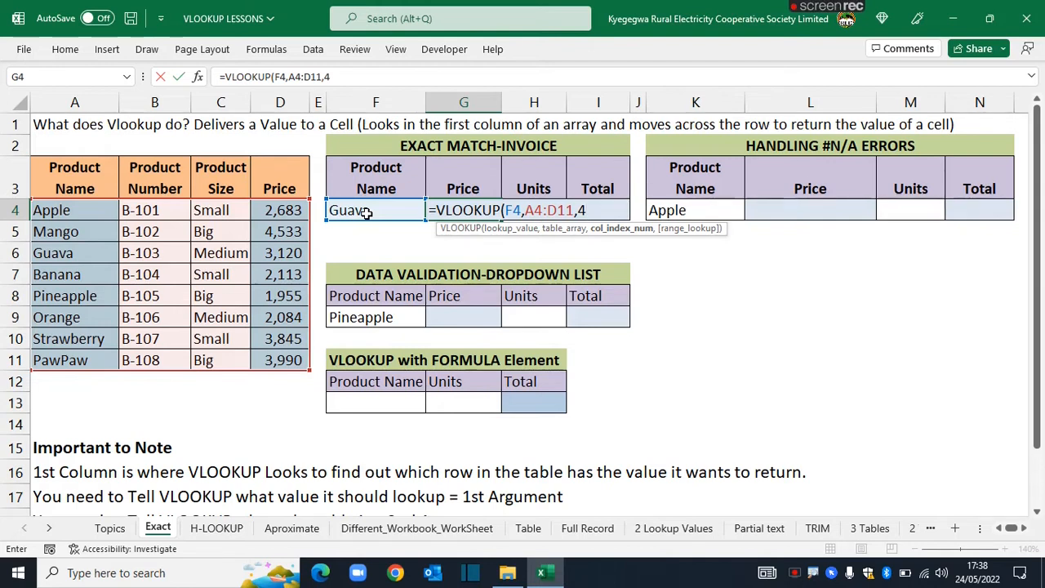
text(,)
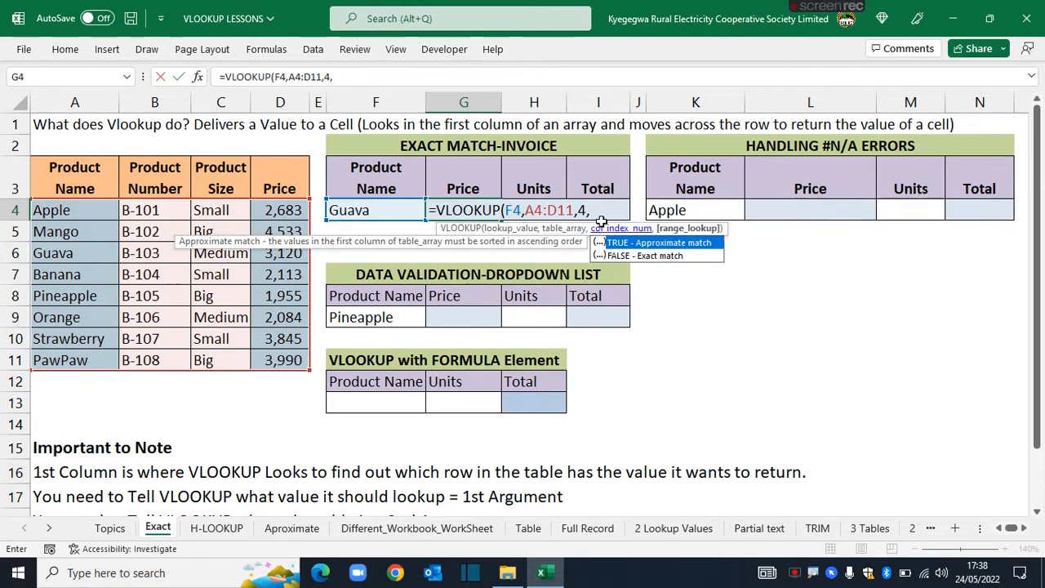
text(false)
key(BackSpace)
key(BackSpace)
key(BackSpace)
key(BackSpace)
key(BackSpace)
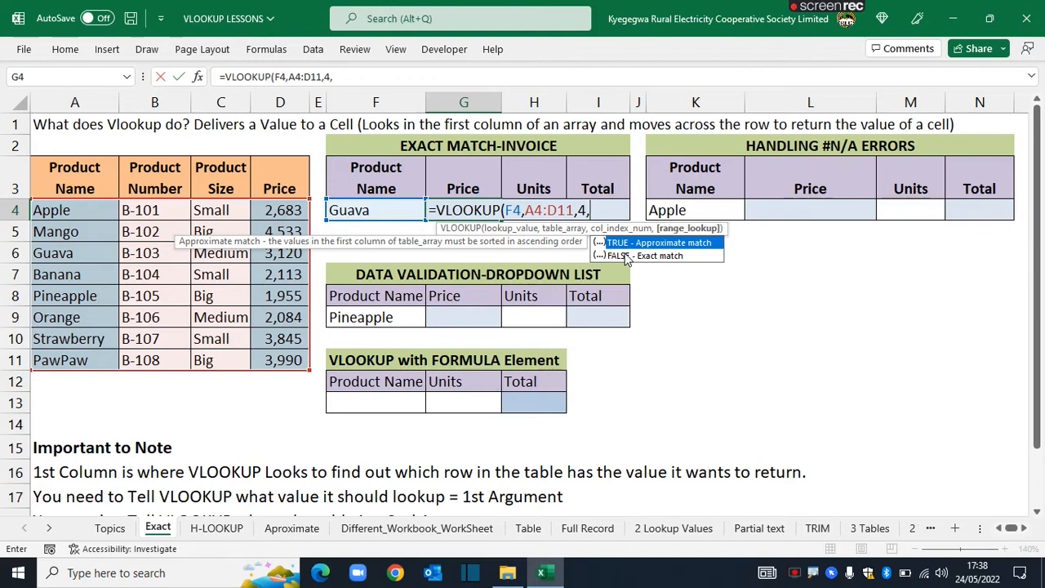
Step: Complete the G4 VLOOKUP formula with 0 as the range lookup argument for an exact match
text(0))
key(Return)
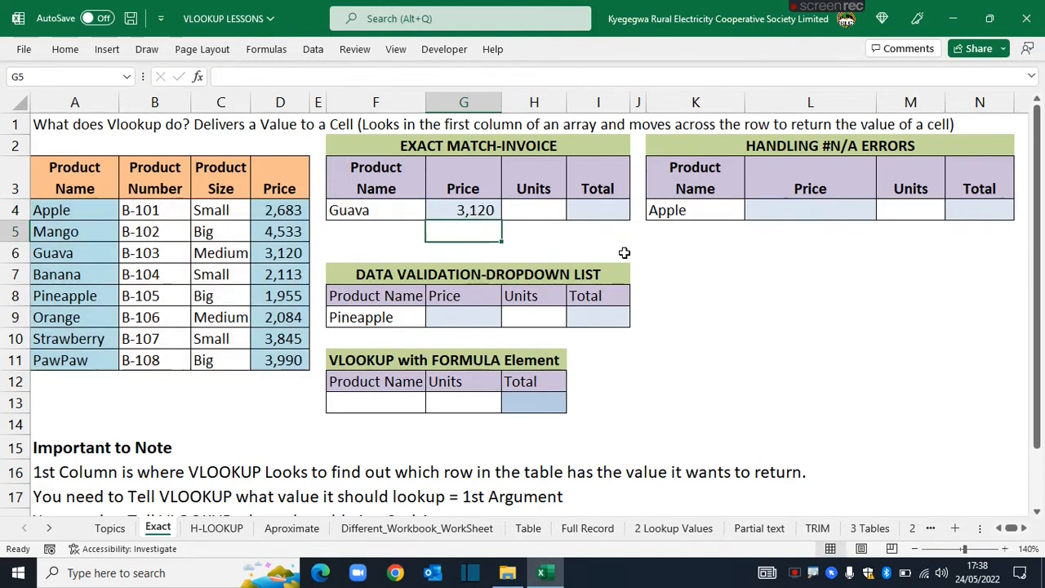
Step: Enter 6 as the units in H4 of the exact-match invoice and check the Total cell's formula
click(548, 209)
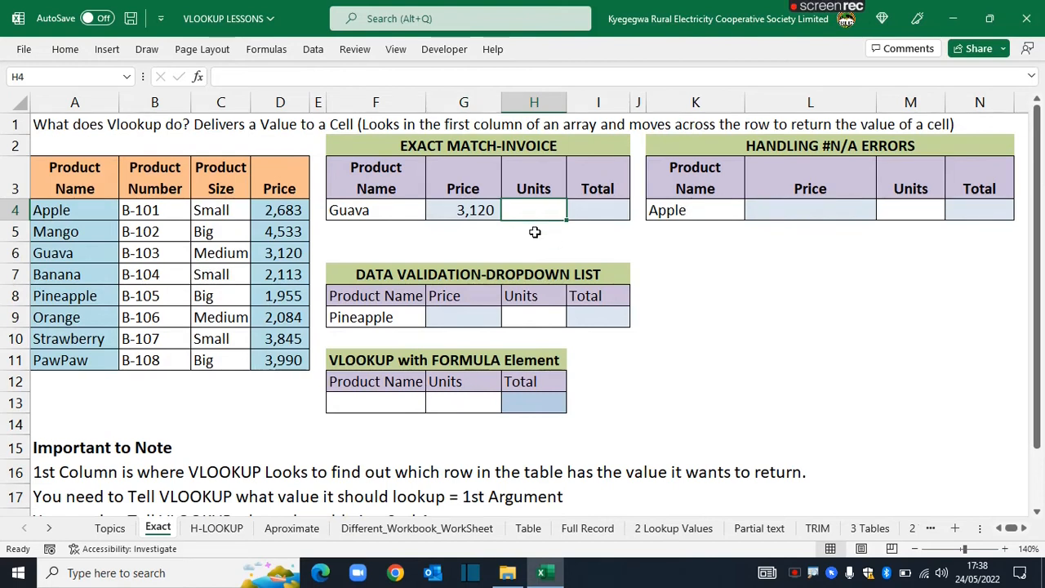
text(6)
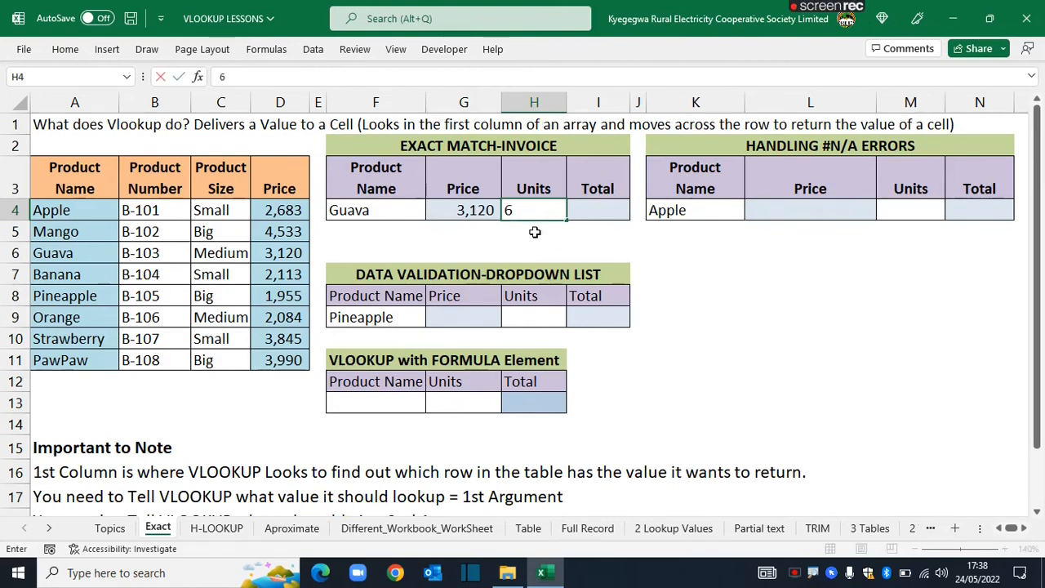
key(Return)
click(601, 211)
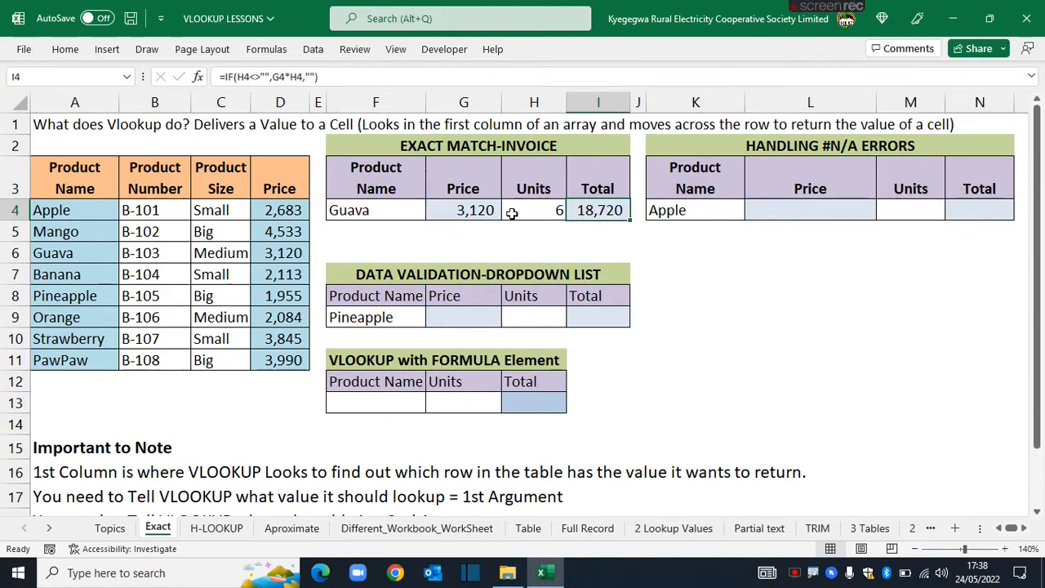
Step: Change the product name in the exact-match invoice to Mango
click(364, 210)
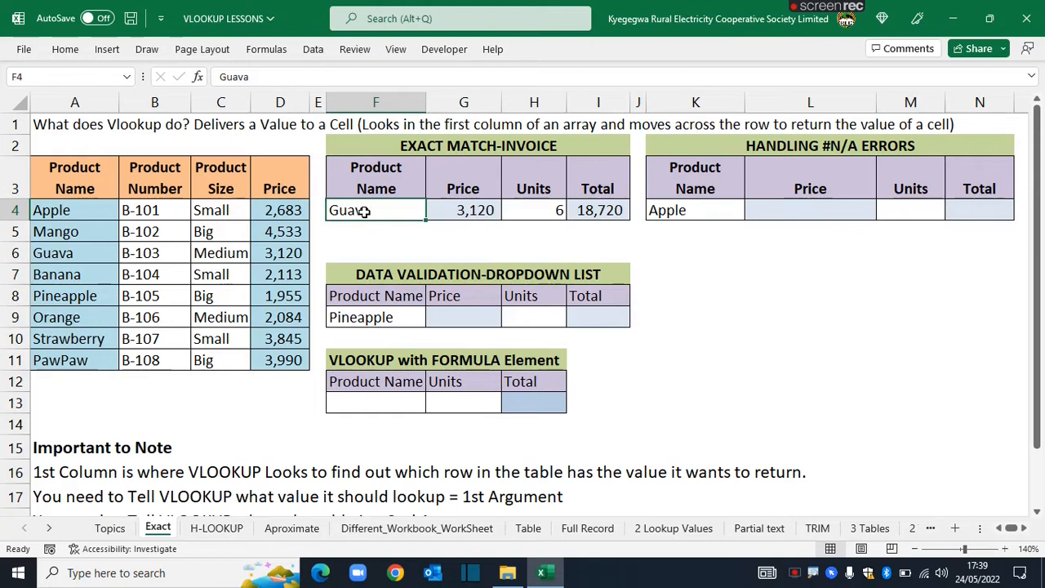
text(Mango)
key(Return)
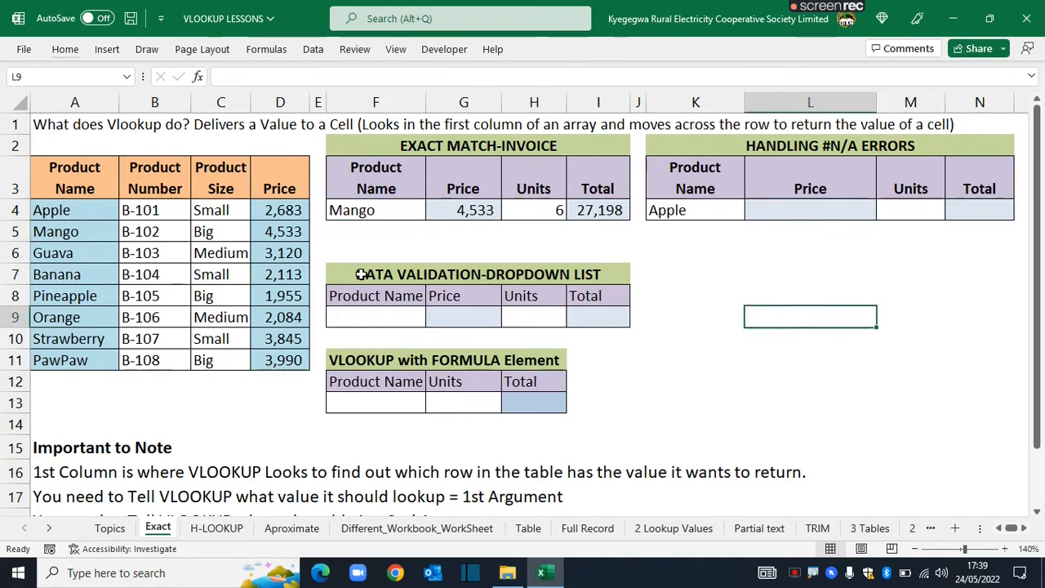
Step: Look over the data validation table, and change the exact-match invoice's product name in F4 to Orange
drag(360, 274, 525, 312)
click(766, 300)
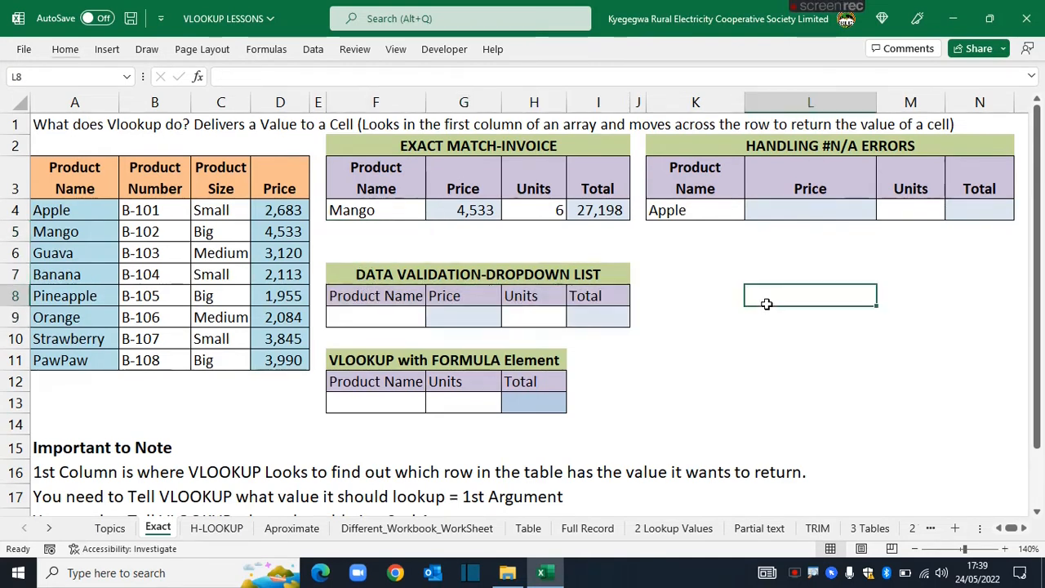
click(359, 317)
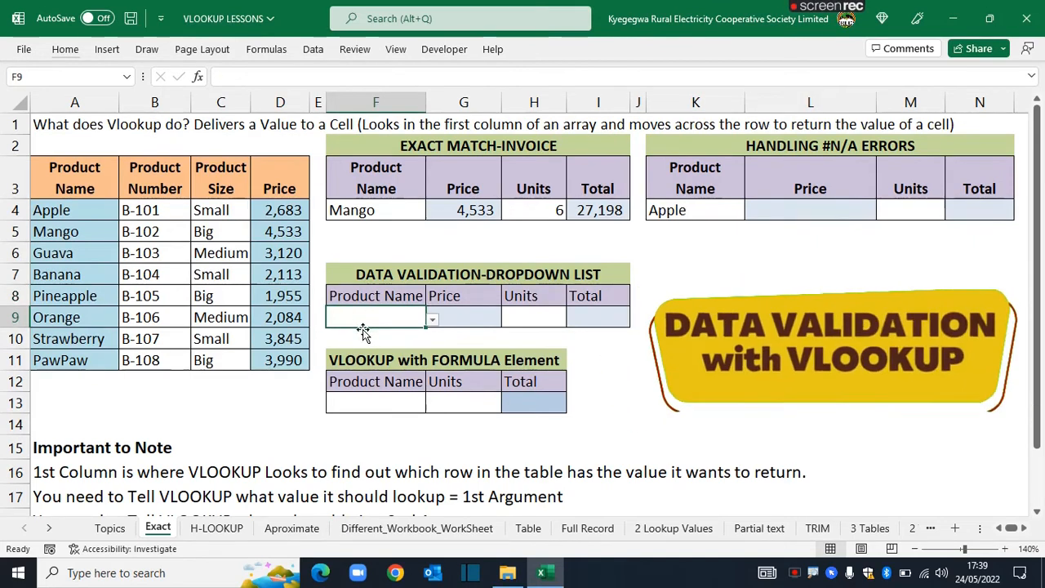
click(384, 210)
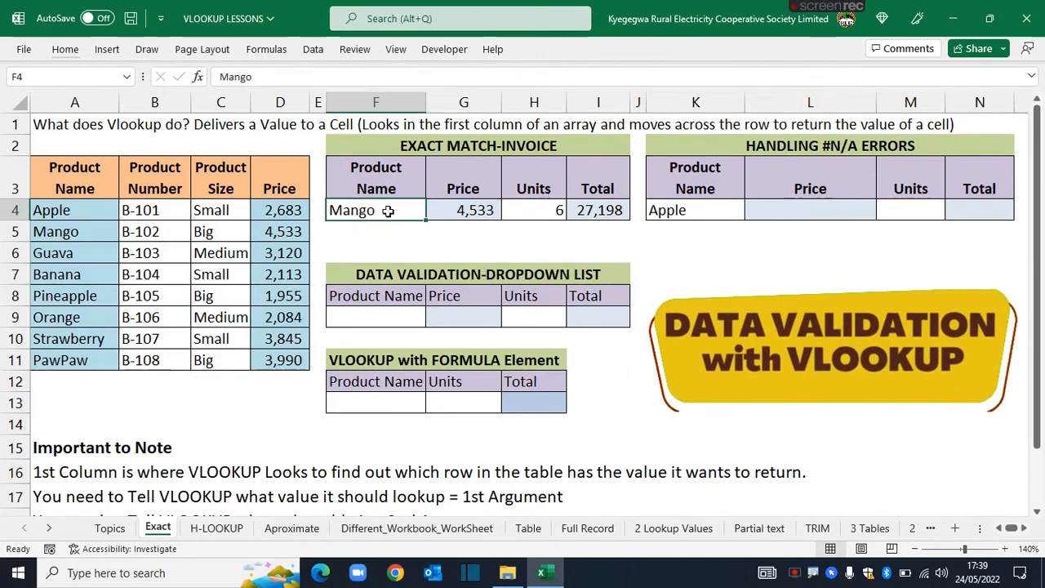
text(Orange)
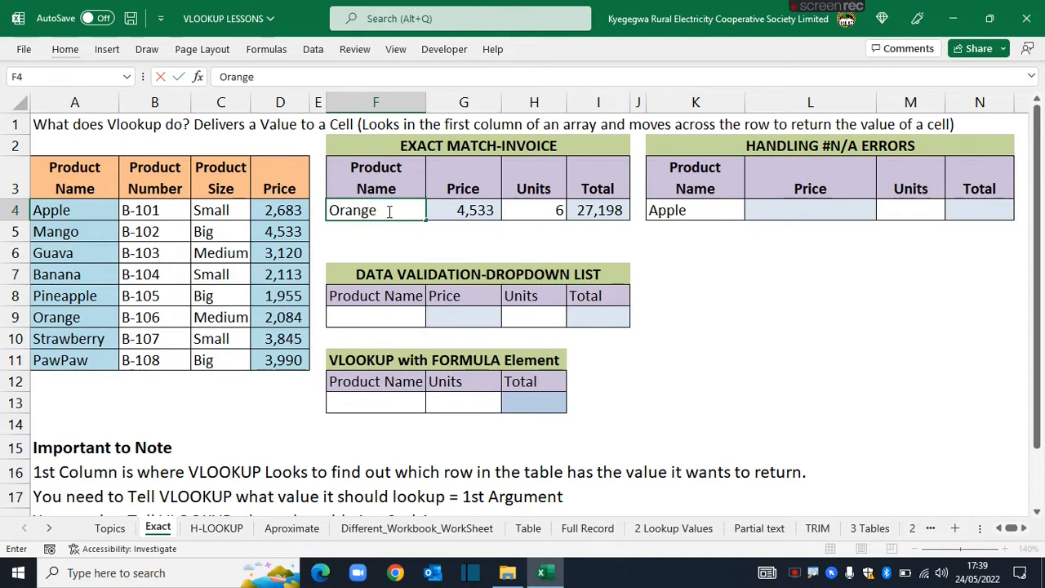
key(Return)
click(721, 377)
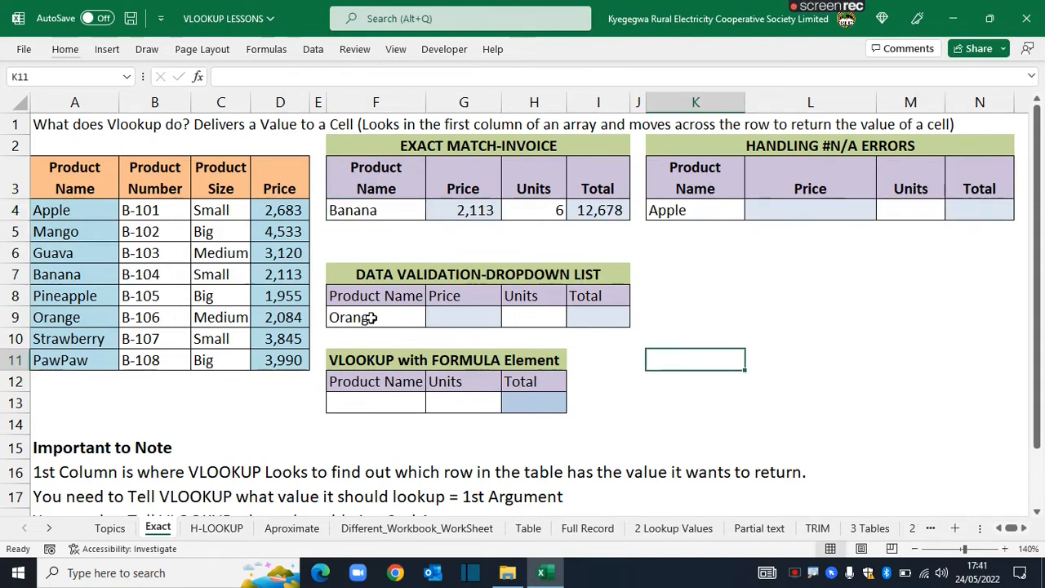
Step: Examine the product choices offered by the dropdown in F9 of the data validation table
click(361, 319)
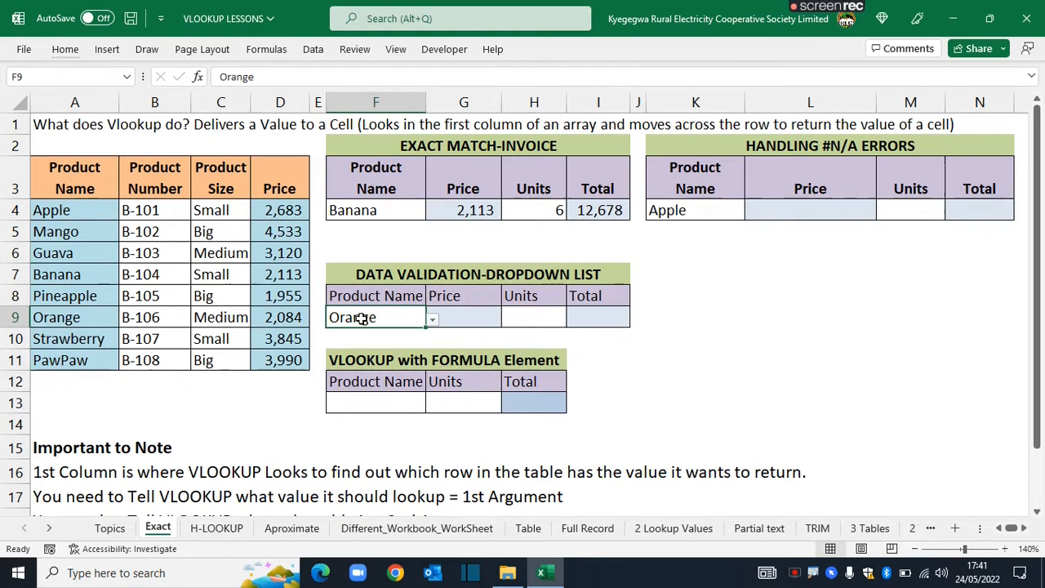
click(432, 322)
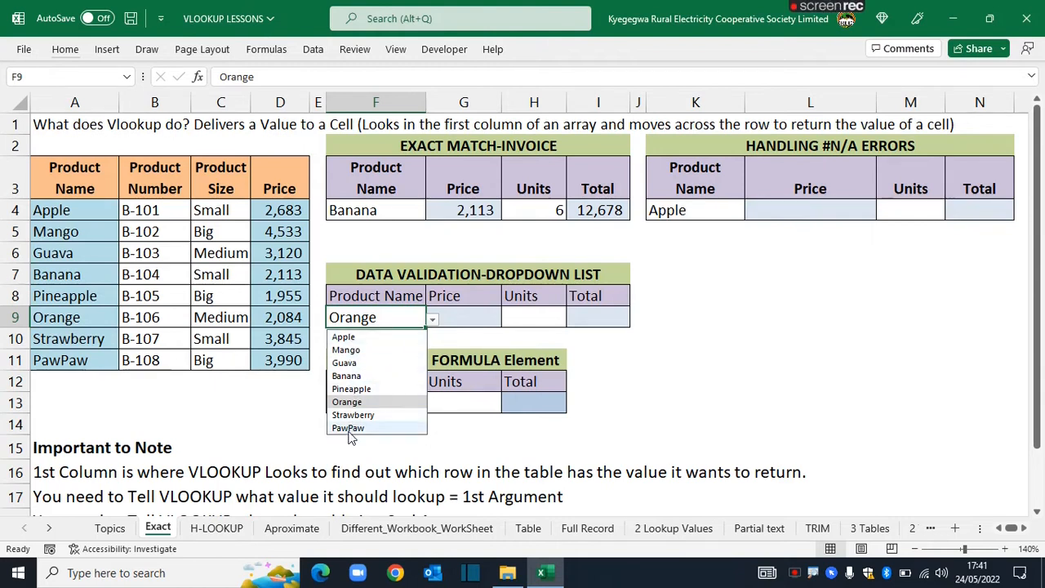
click(788, 319)
Step: Enter =VLOOKUP(F9,A4:D11,4,0) in the Price cell G9 of the data validation table
click(471, 318)
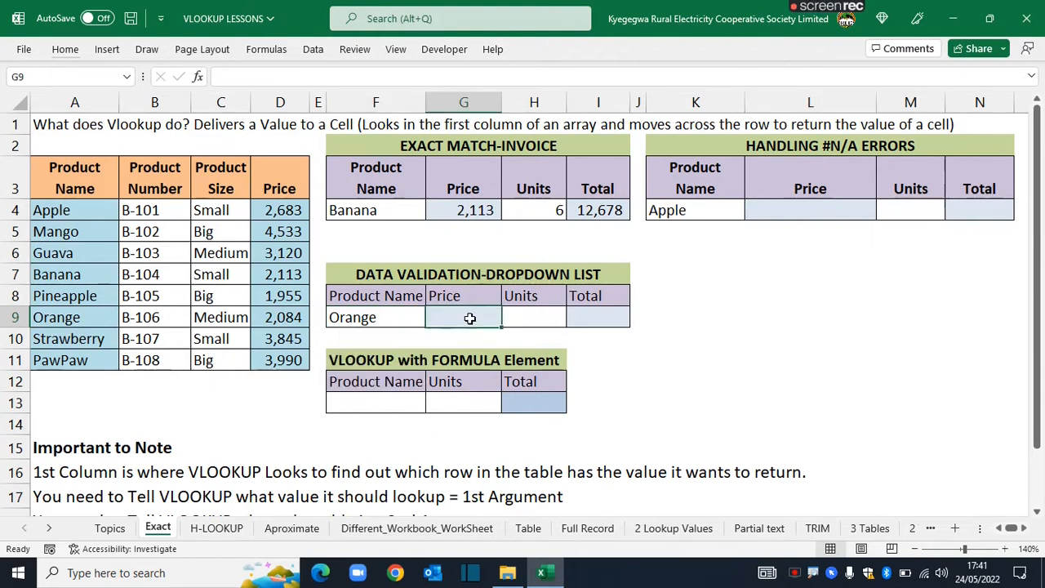
text(=vloo)
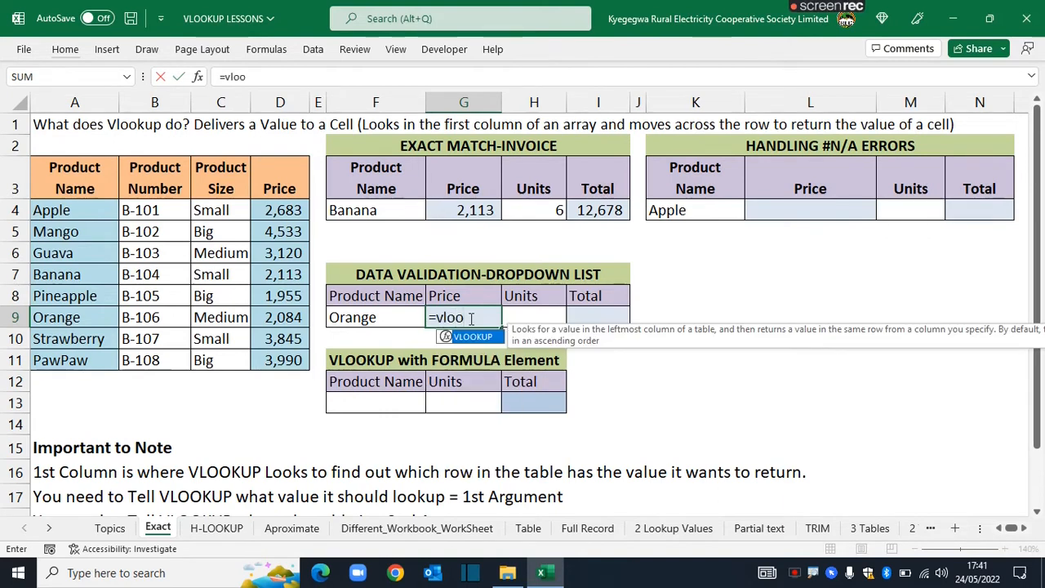
key(Tab)
click(363, 317)
text(,)
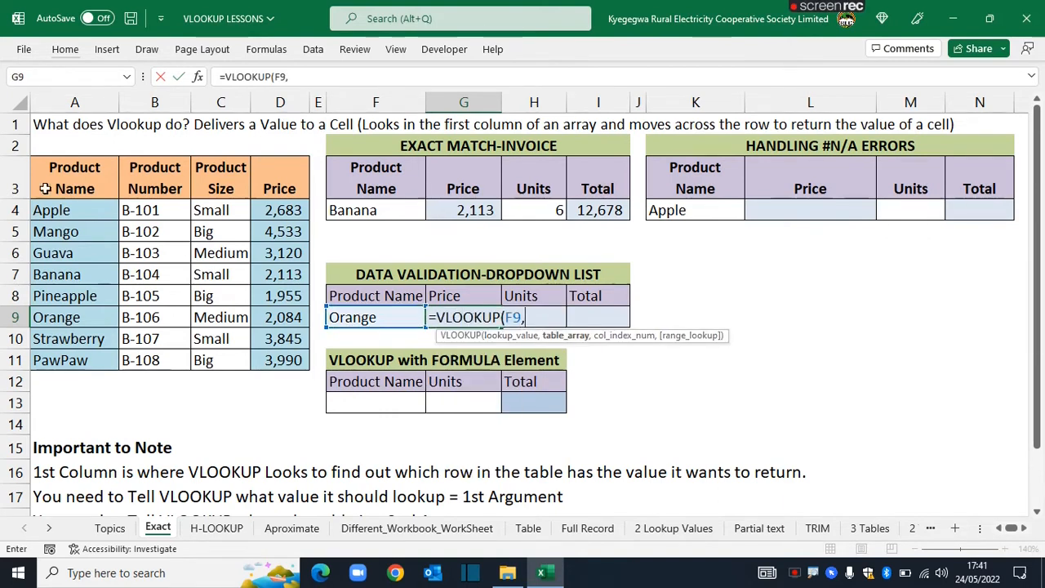
drag(42, 210, 267, 357)
text(,)
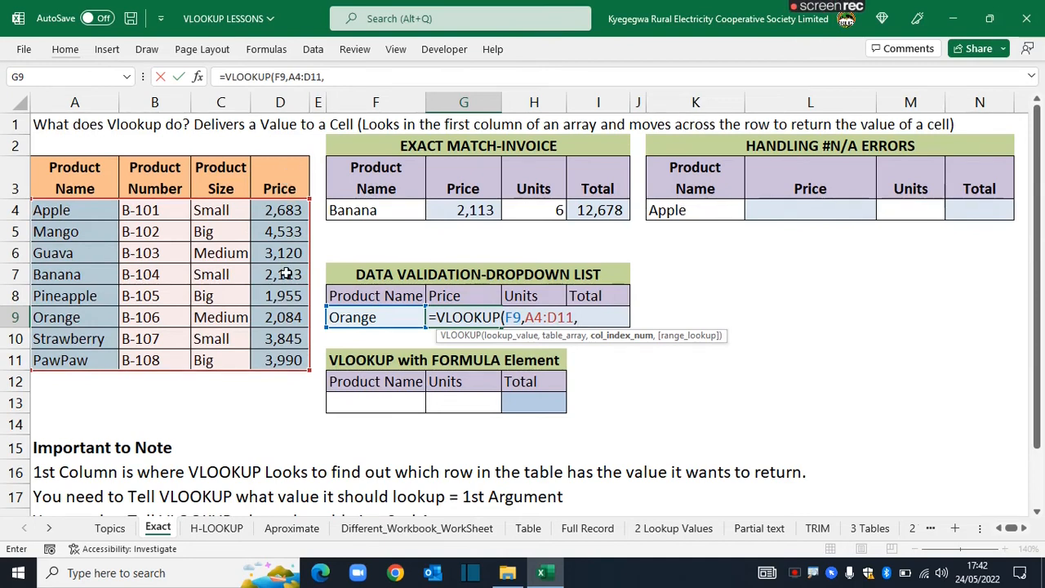
text(4,)
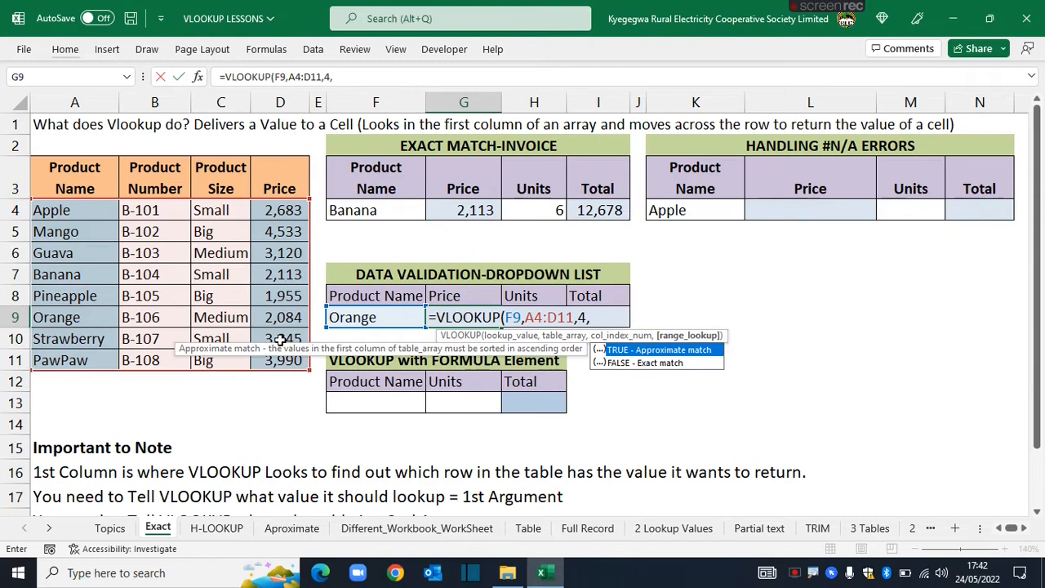
text(0)
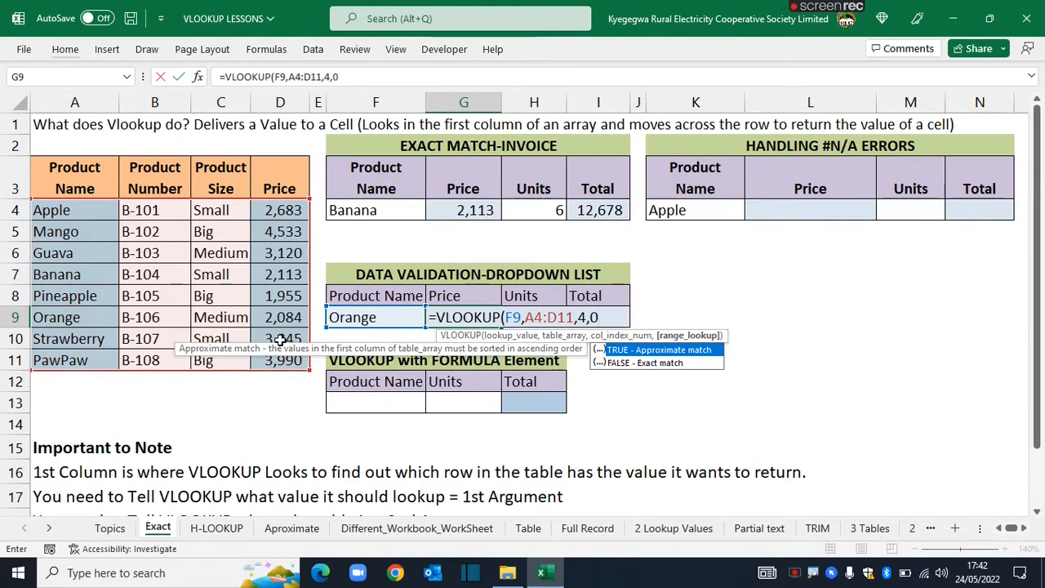
text())
key(Return)
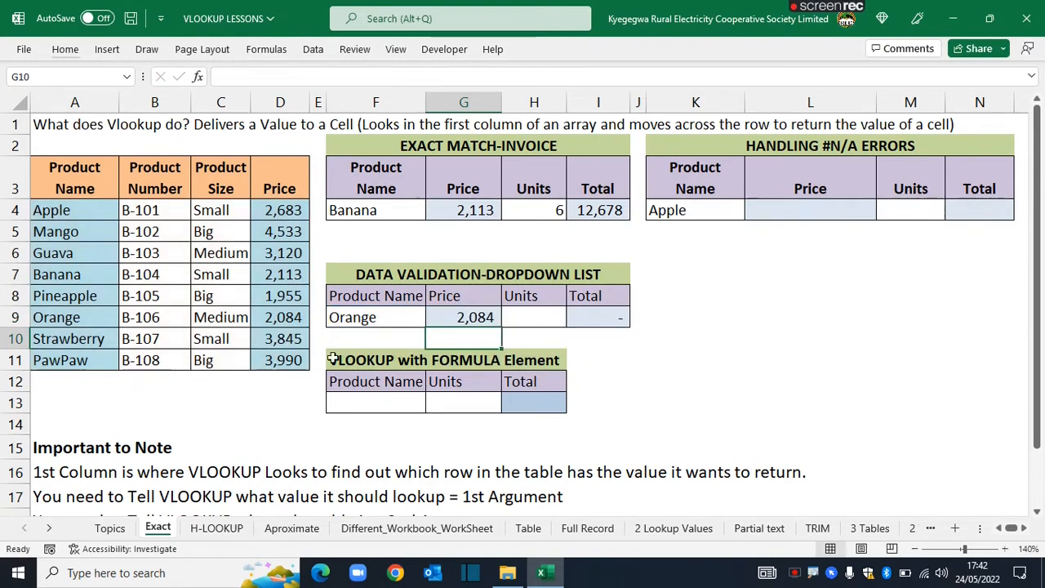
Step: Enter 5 as the units in H9 of the data validation table and check the Total cell's formula in I9
click(541, 318)
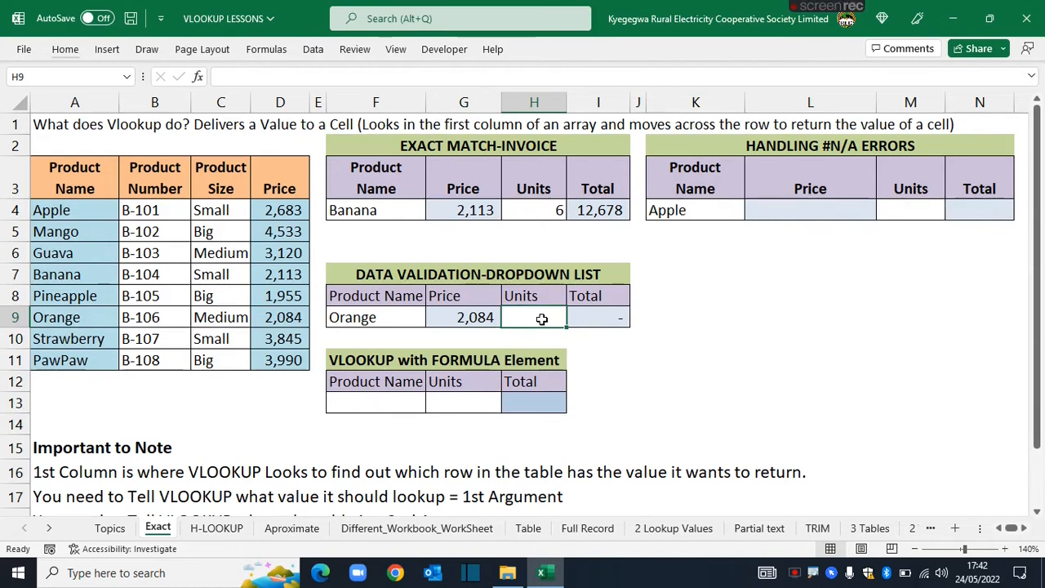
text(5)
click(602, 339)
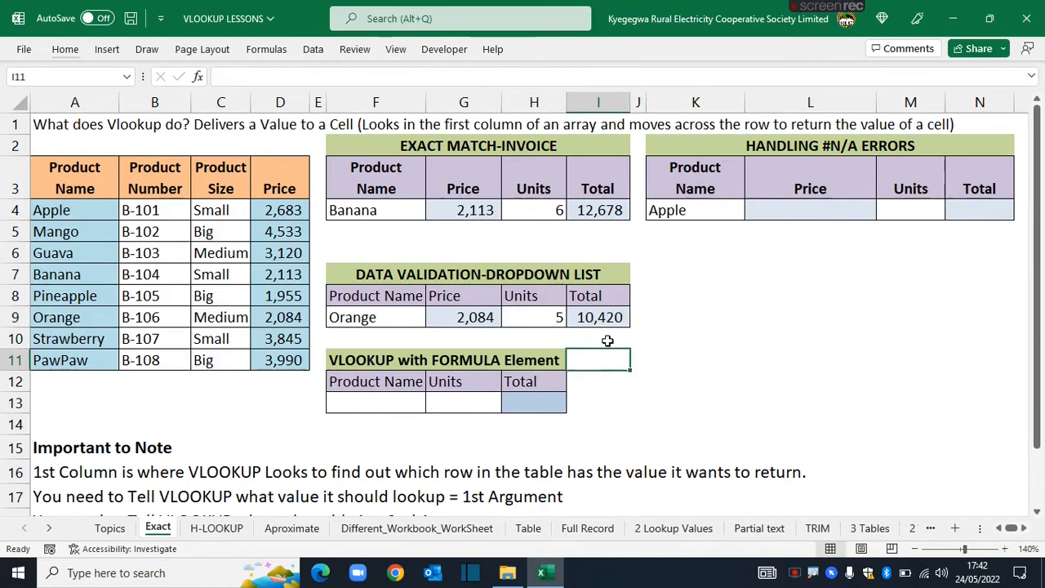
click(604, 317)
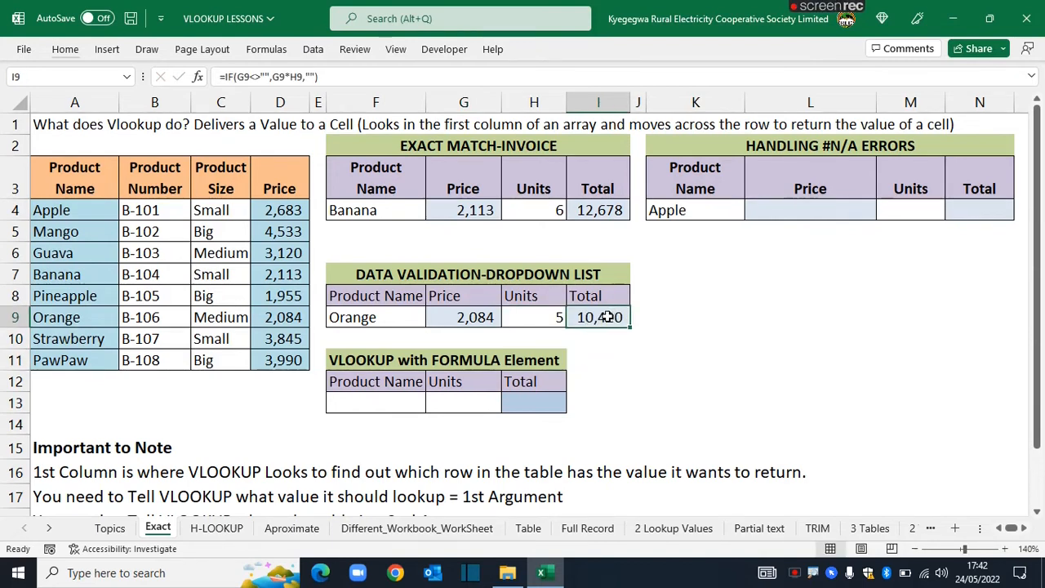
Step: Test the F9 product dropdown by choosing Guava and switching back to Orange
click(385, 319)
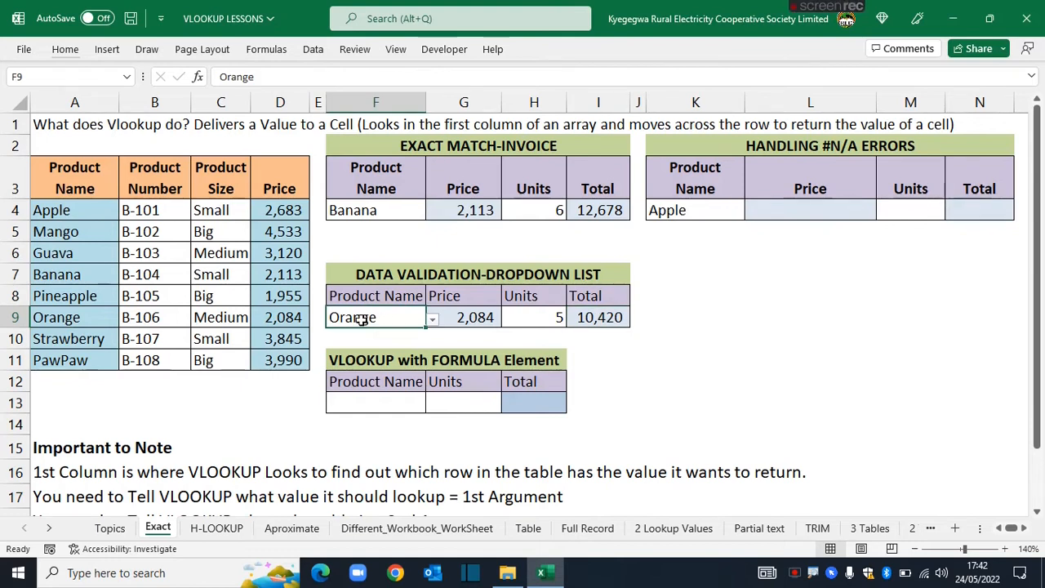
click(432, 321)
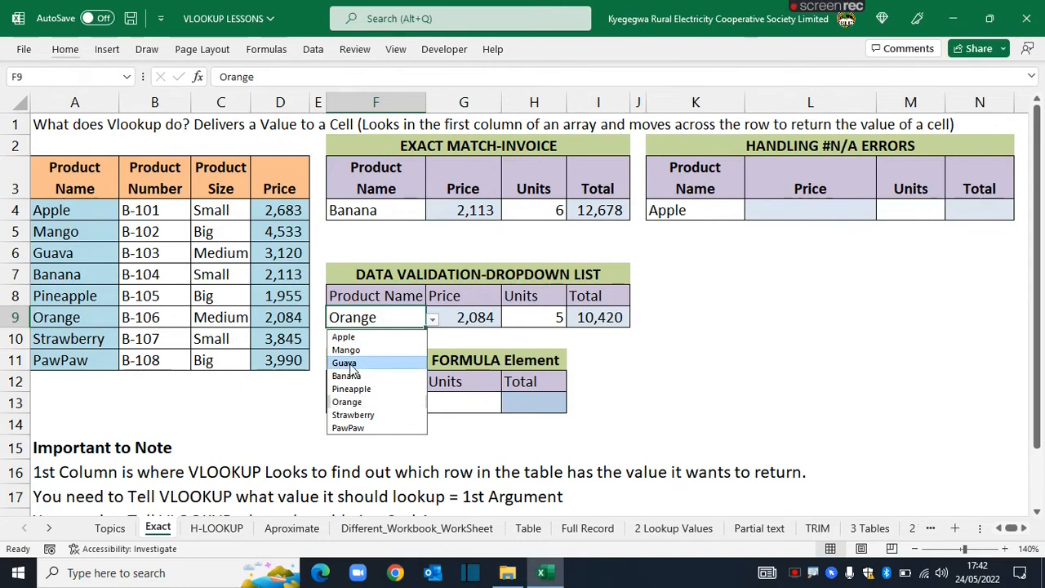
click(351, 363)
click(433, 318)
click(343, 401)
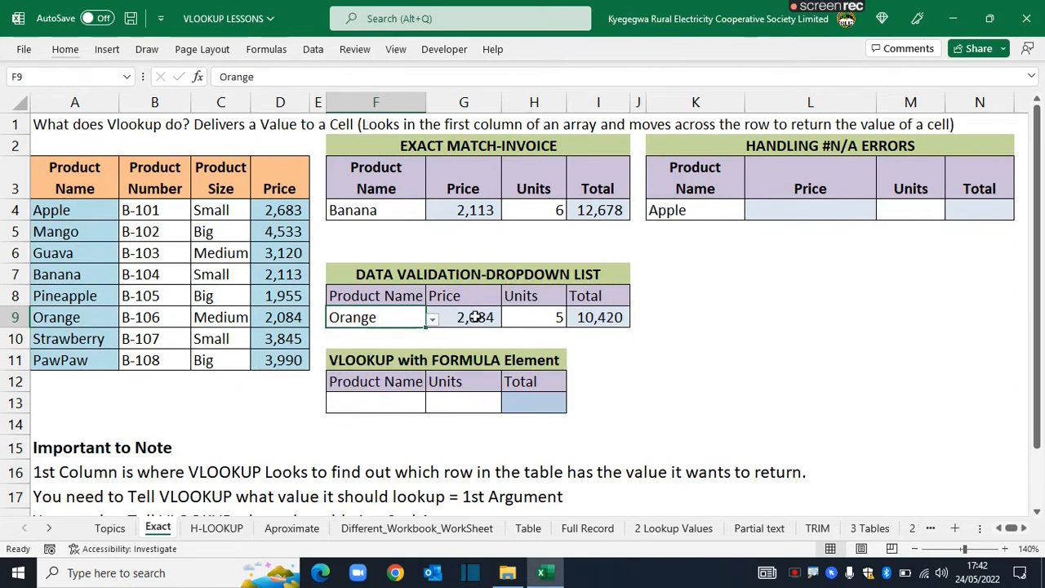
Step: Examine the VLOOKUP with FORMULA Element table in F11:H13 and compare it with the data validation table's price and units columns
click(694, 381)
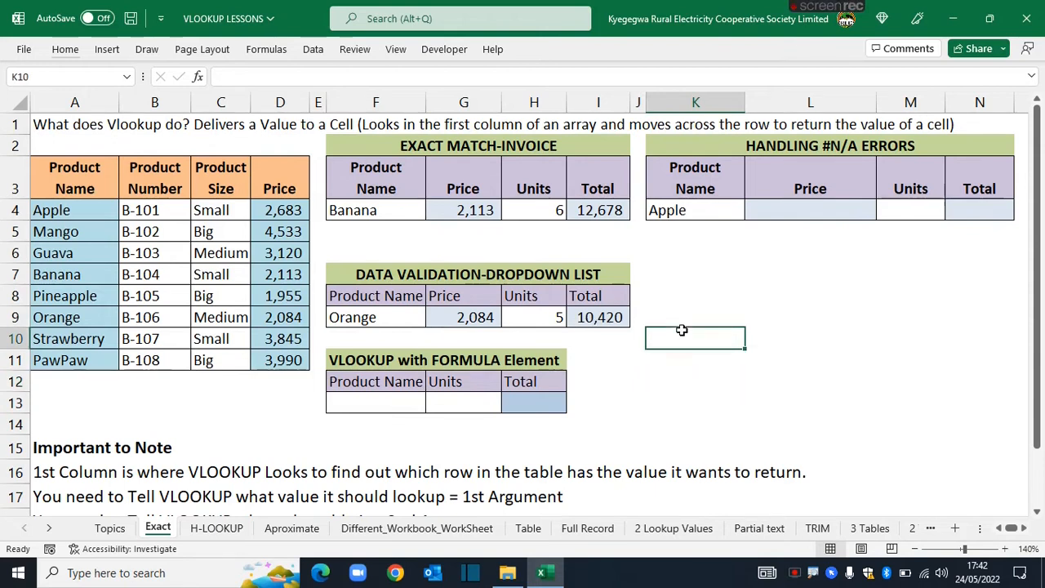
click(761, 340)
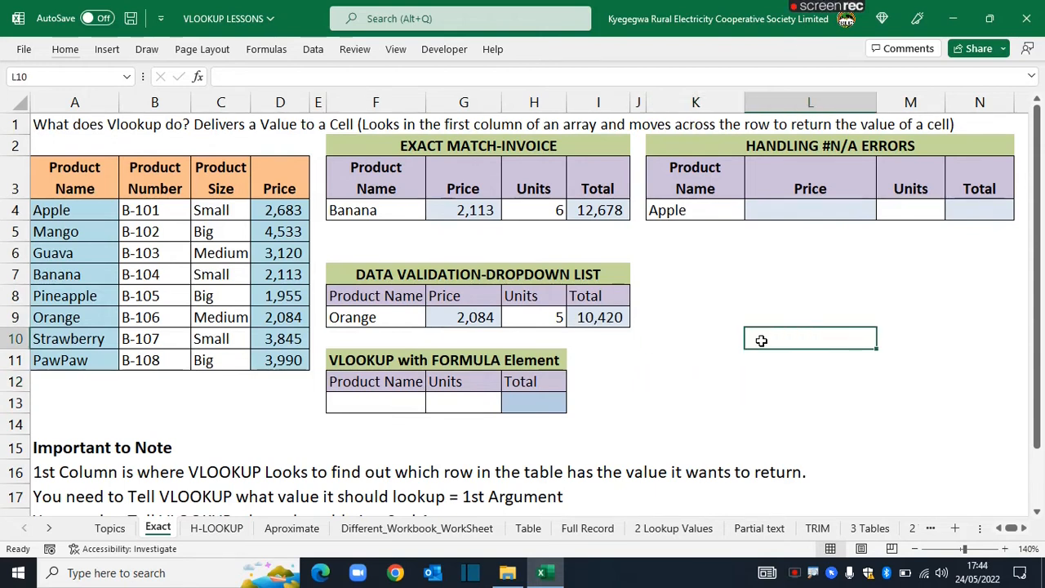
click(668, 374)
drag(474, 297, 472, 311)
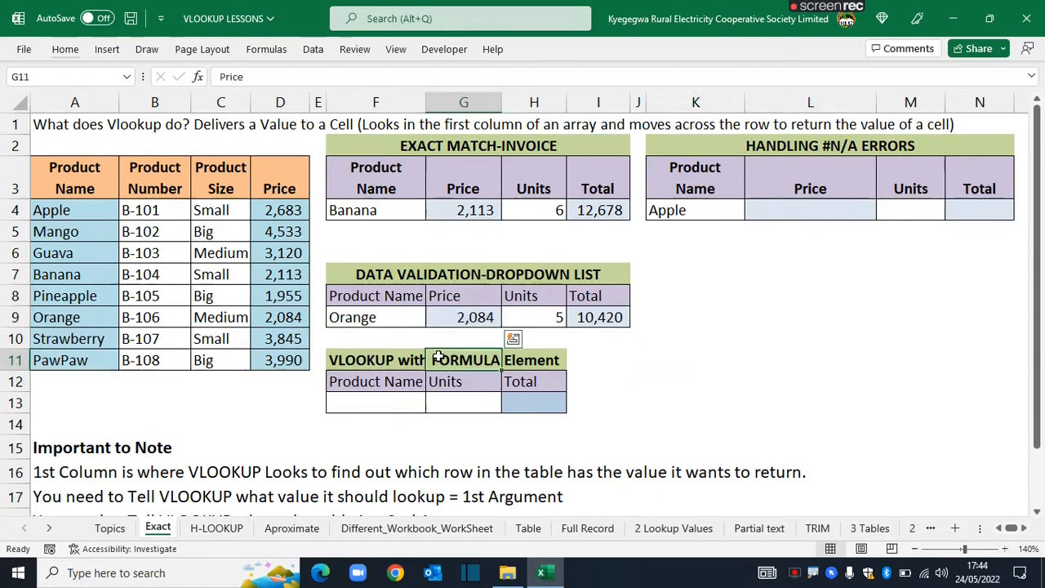
drag(366, 364, 525, 404)
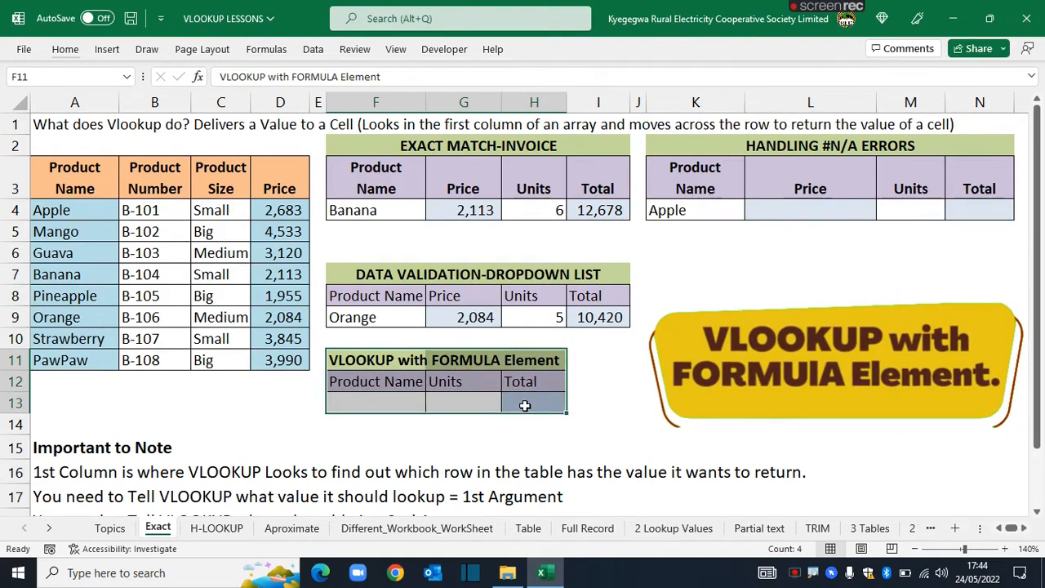
click(670, 381)
drag(457, 319, 519, 316)
click(611, 386)
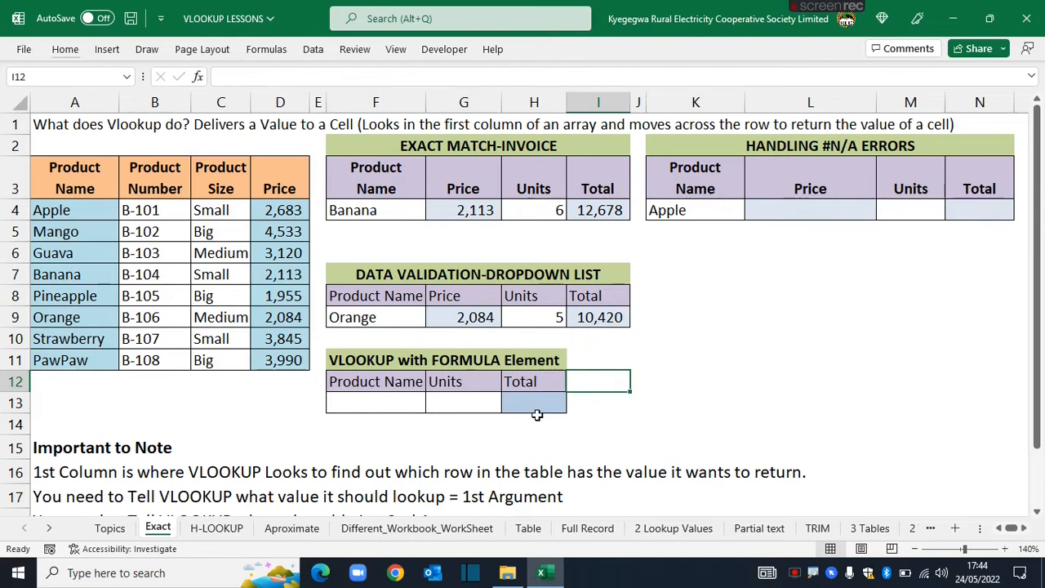
Step: Enter =VLOOKUP(F13,A4:D11,4,0) in the Total cell H13 of the VLOOKUP with FORMULA Element table
click(533, 406)
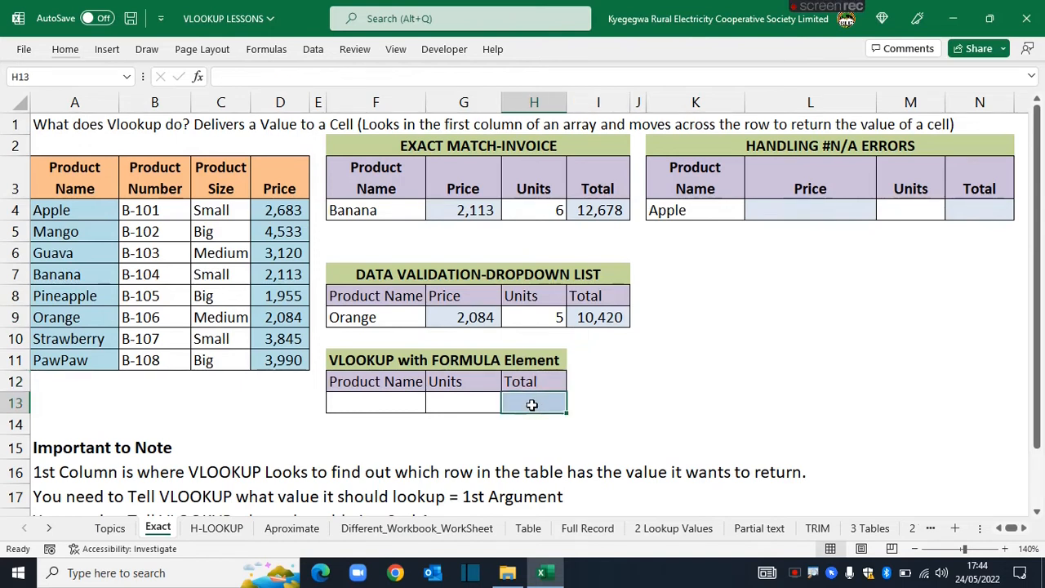
text(=VLOOKUP()
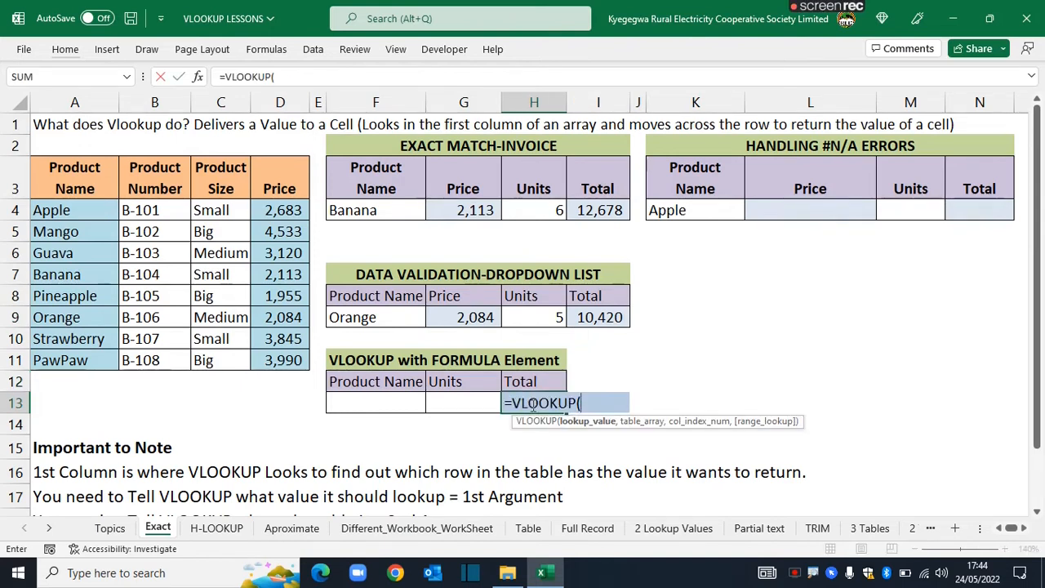
click(369, 401)
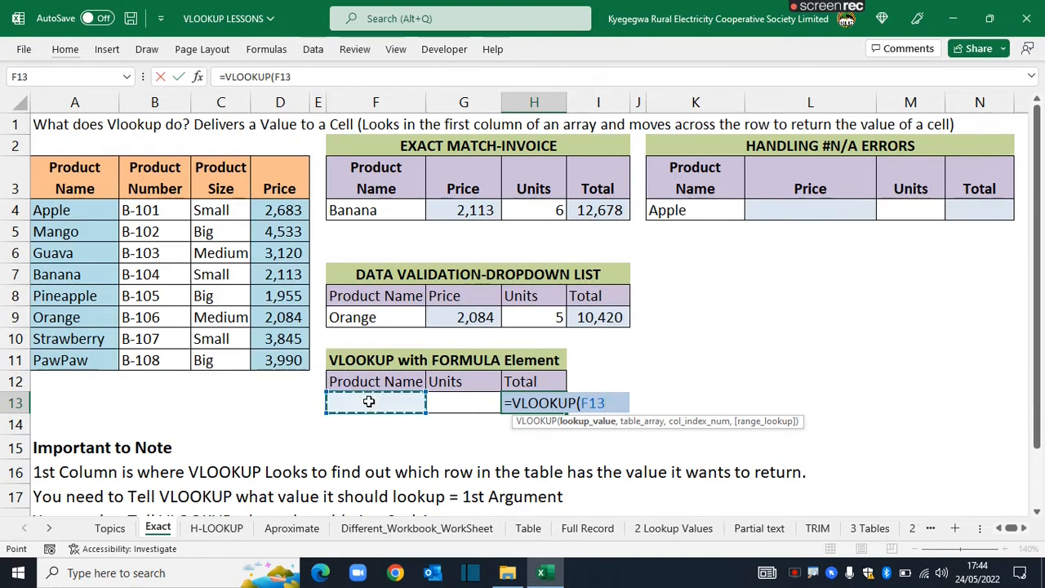
text(,)
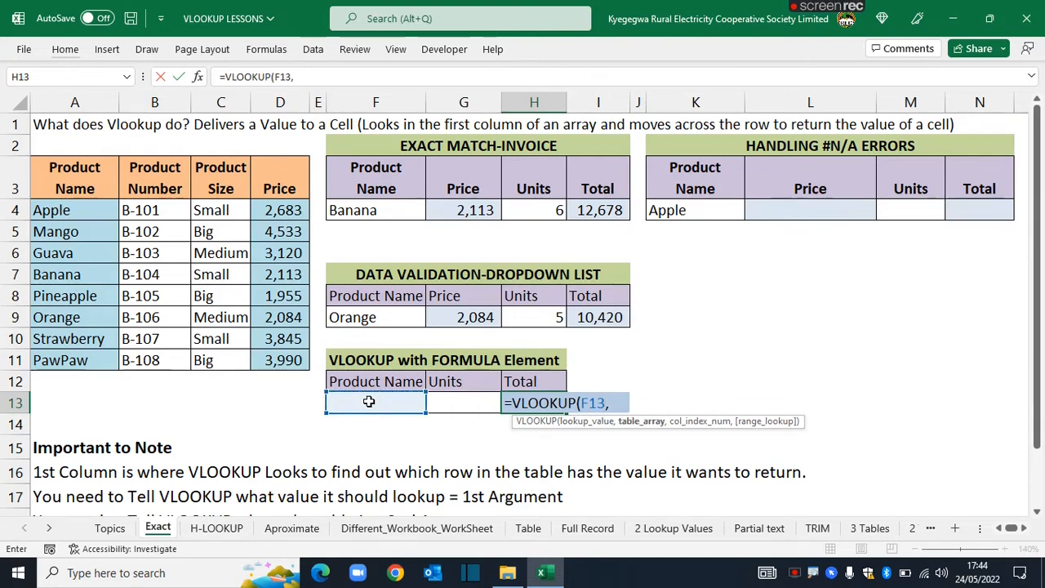
click(65, 214)
drag(65, 214, 272, 353)
text(,)
text(4,0)
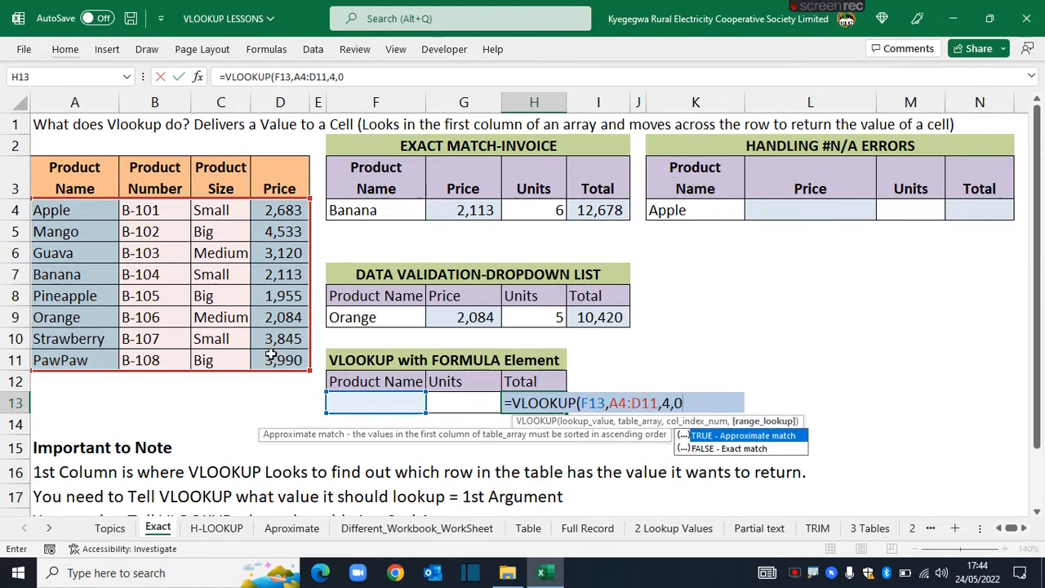
key(Return)
click(532, 399)
click(610, 399)
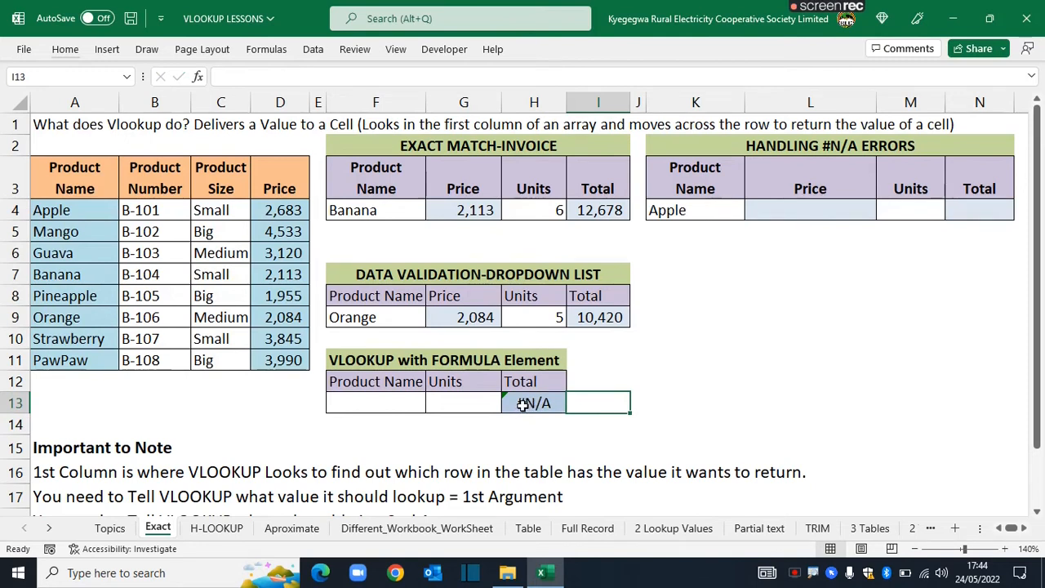
Step: Apply list data validation to the Product Name cell F13 with =$A$4:$A$11 as the source
click(359, 400)
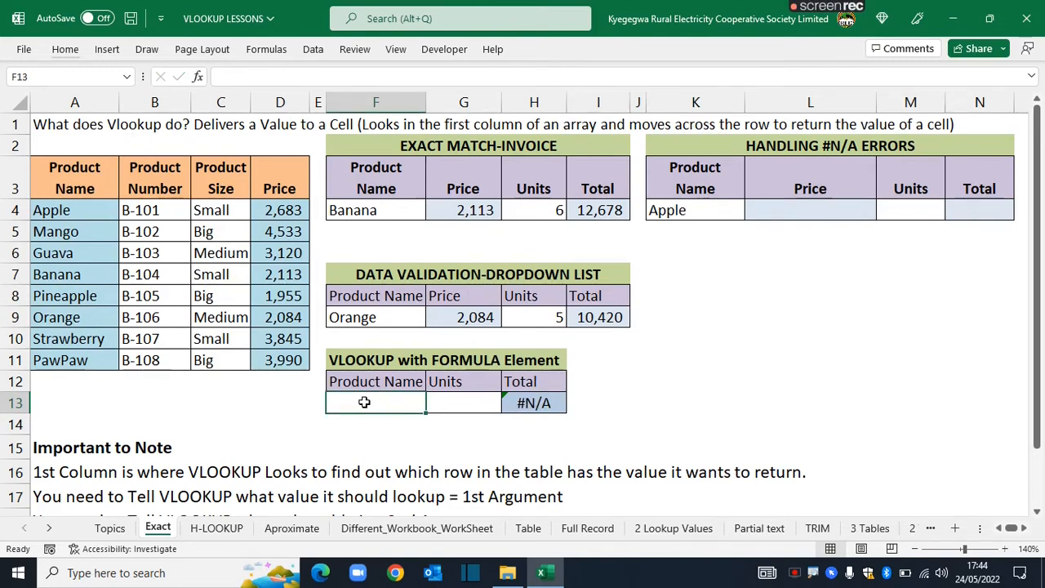
key(alt+d)
key(l)
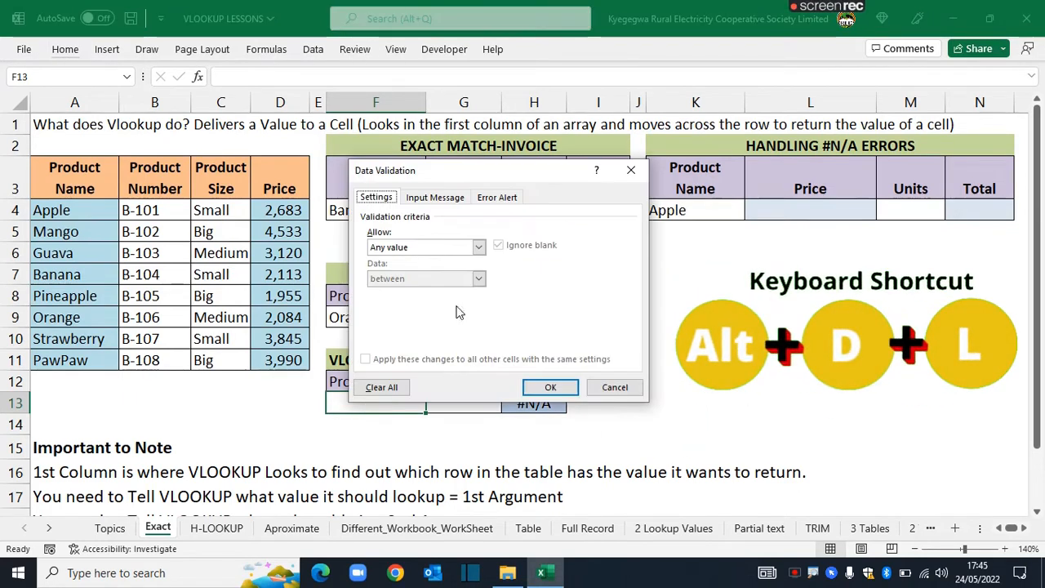
click(478, 246)
click(425, 299)
click(567, 316)
drag(51, 211, 63, 359)
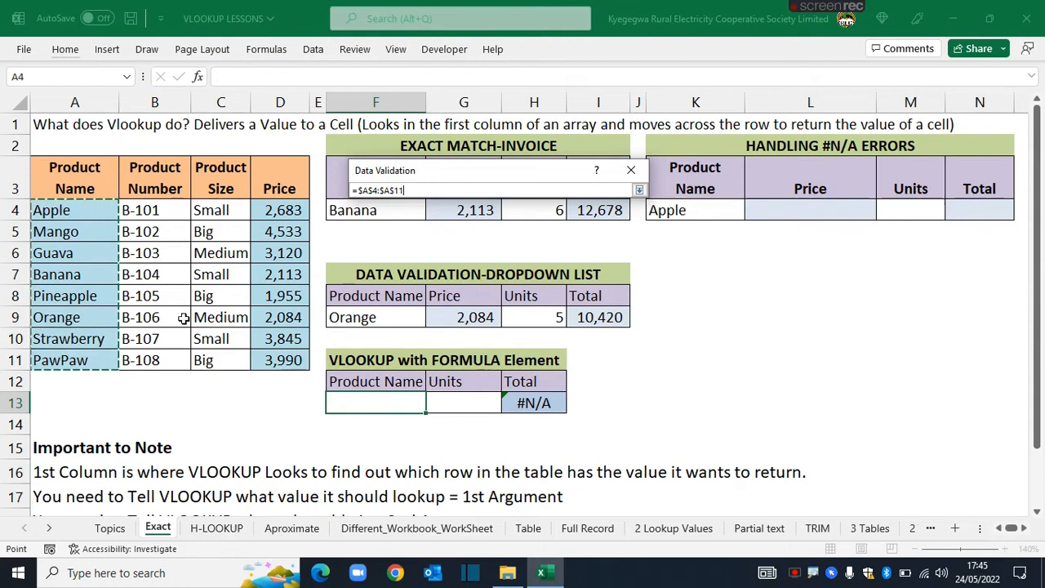
click(640, 190)
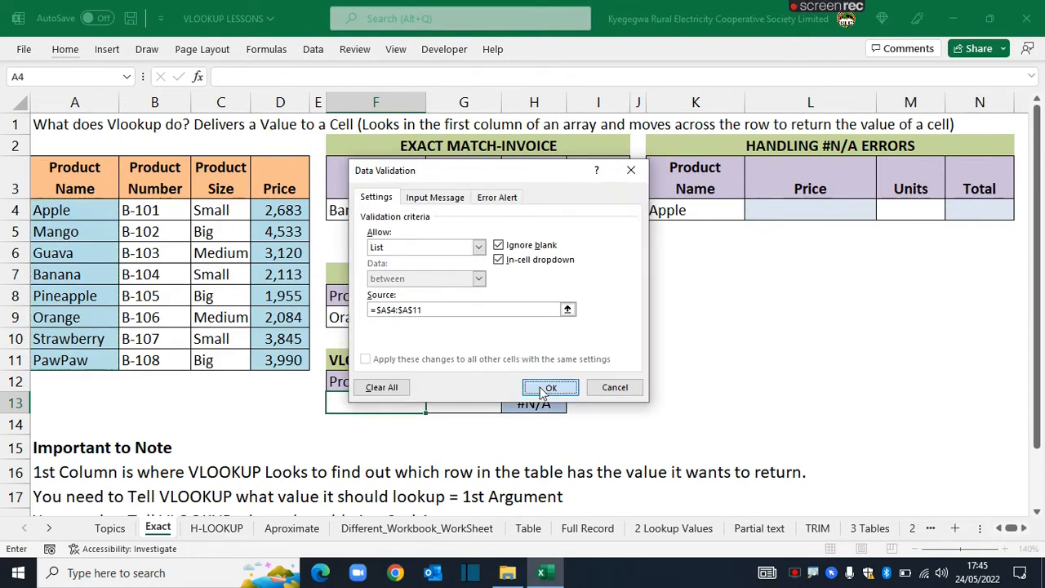
click(539, 386)
click(658, 396)
Step: Choose Mango from the product dropdown in F13 and check the value returned in the Total column
click(404, 401)
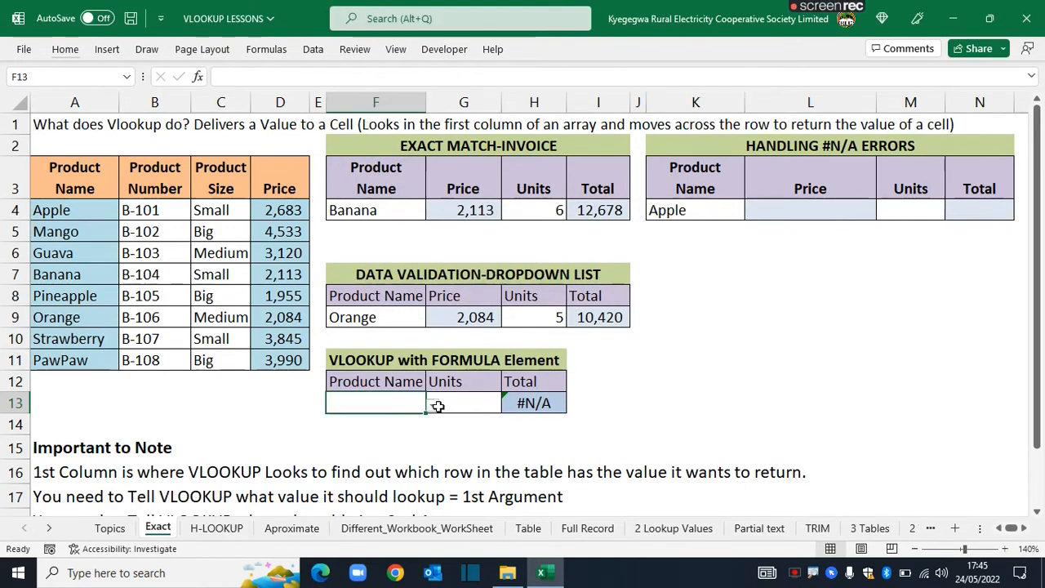
click(433, 406)
click(354, 433)
click(542, 404)
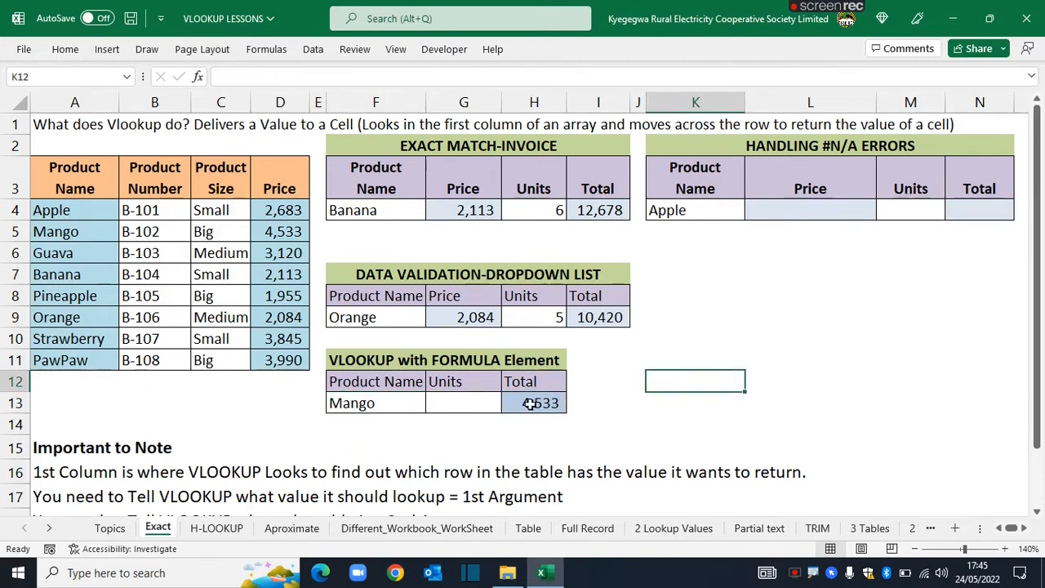
click(531, 403)
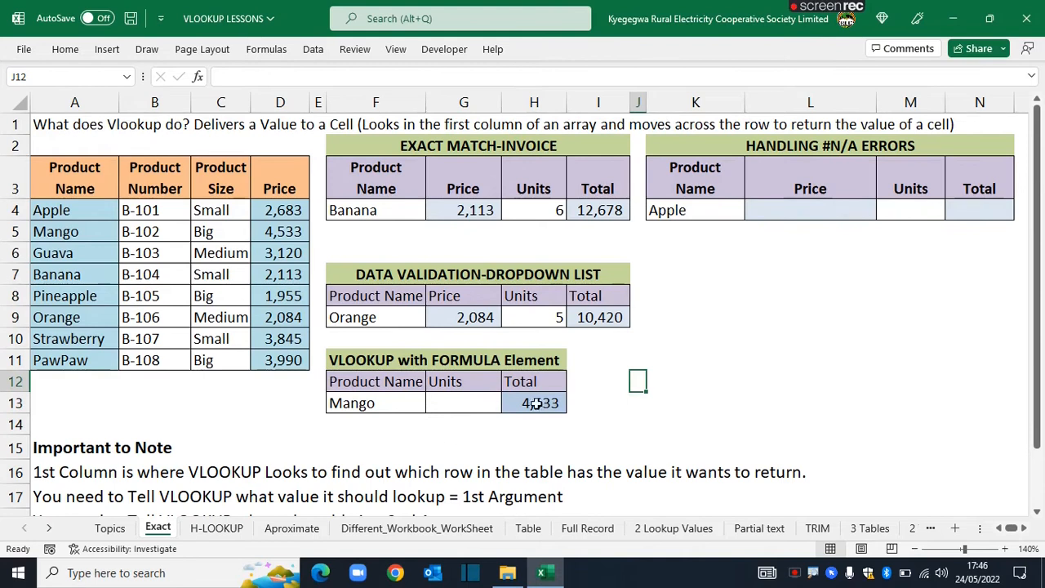
drag(539, 383, 540, 403)
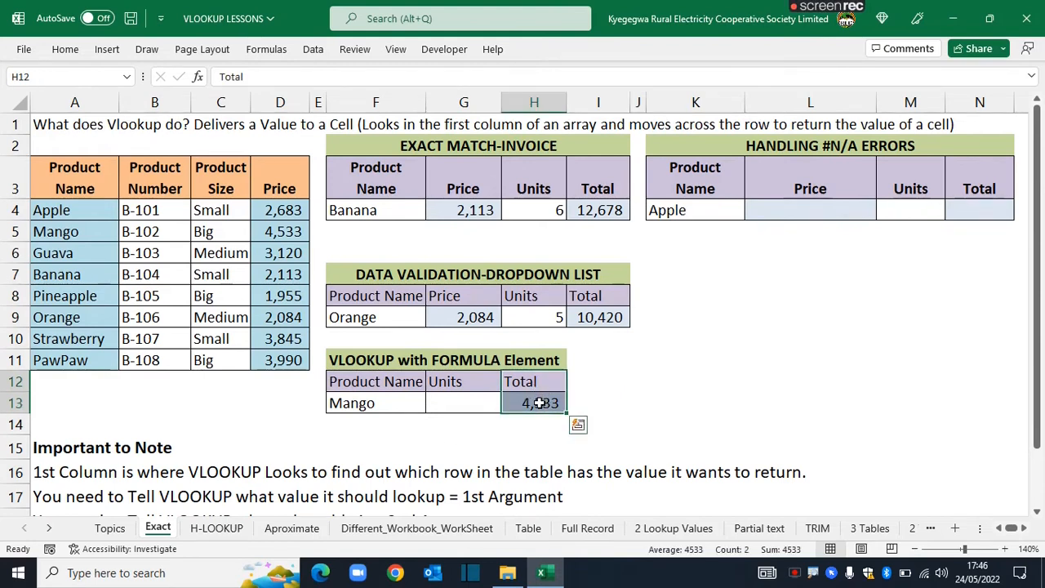
Step: Enter 5 as the units in G13 of the VLOOKUP with FORMULA Element table
click(442, 400)
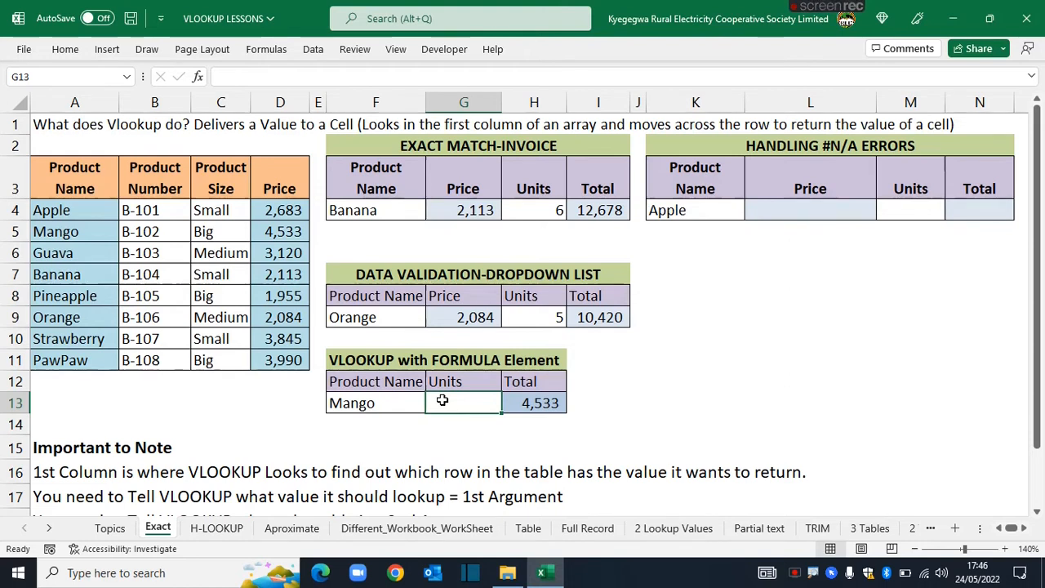
text(5)
key(Return)
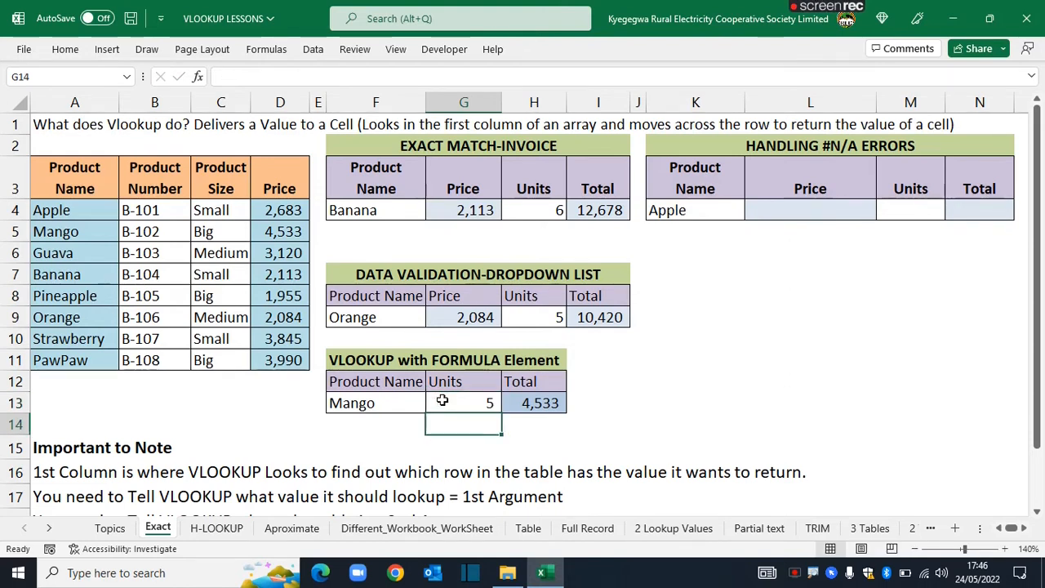
Step: Extend the Total formula in H13 to =VLOOKUP(F13,A4:D11,4,0)*G13 so the price is multiplied by the units
double_click(540, 404)
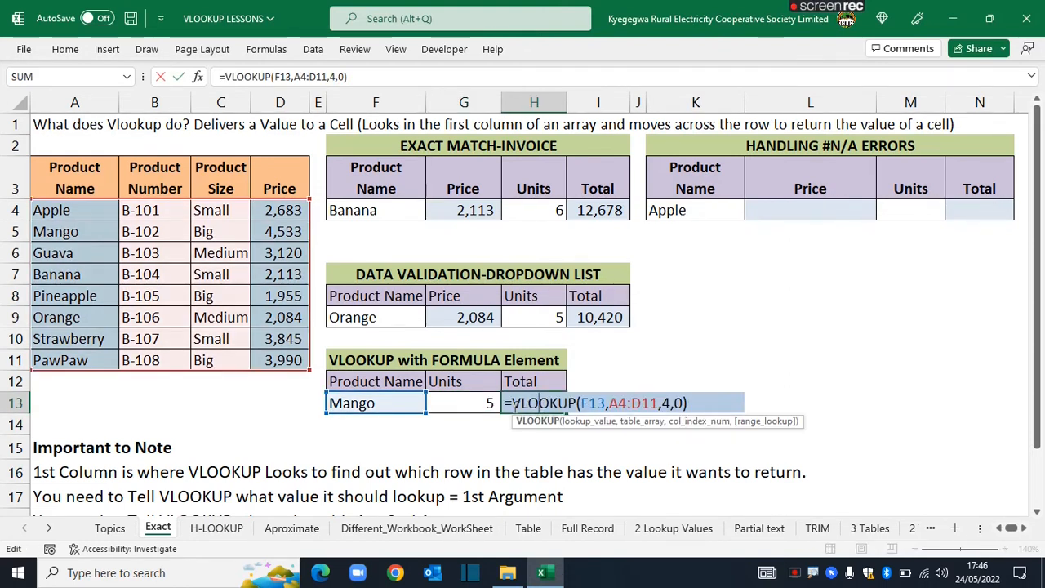
click(695, 401)
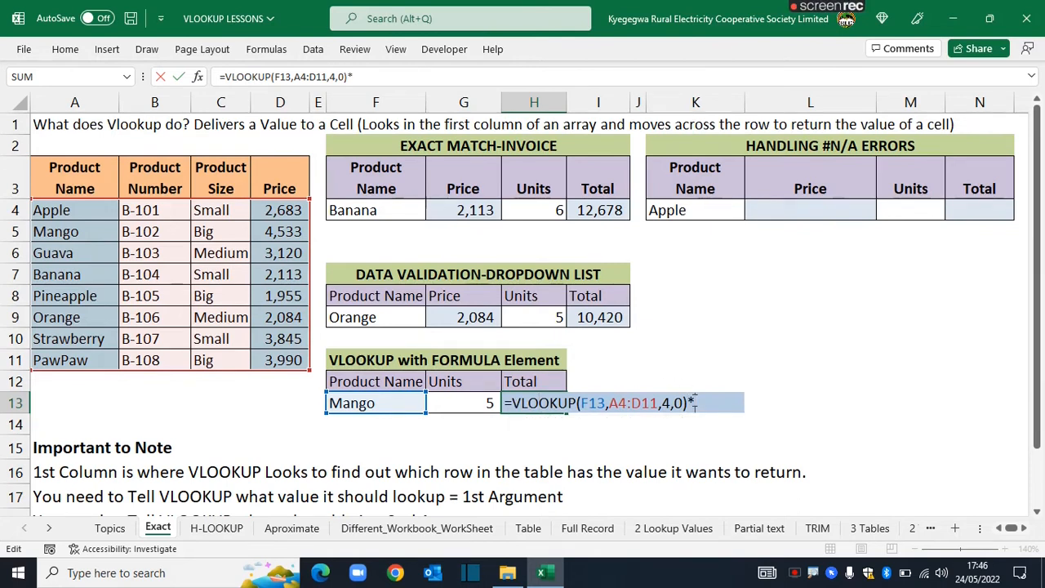
click(463, 403)
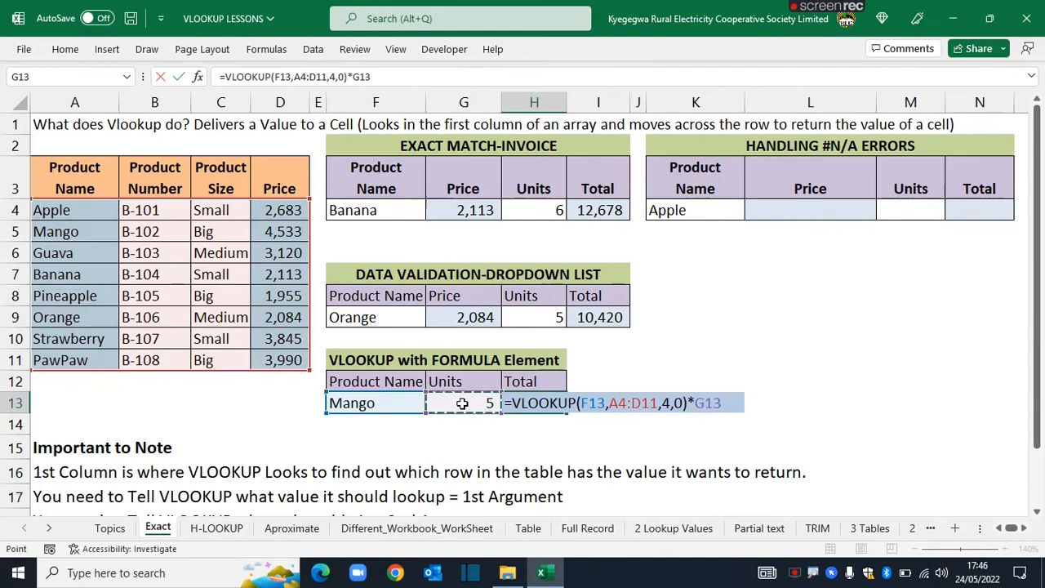
key(Return)
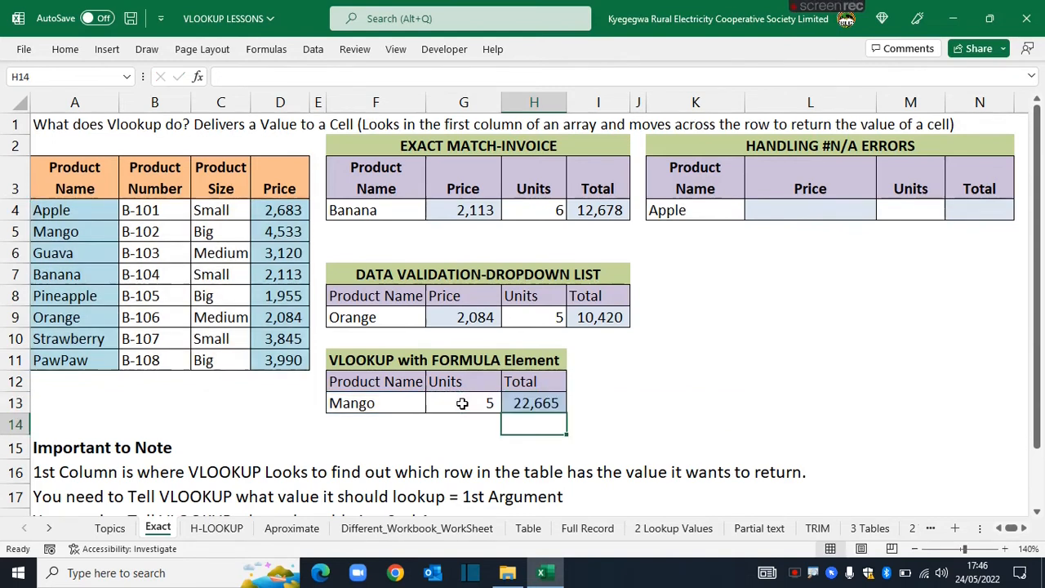
click(637, 402)
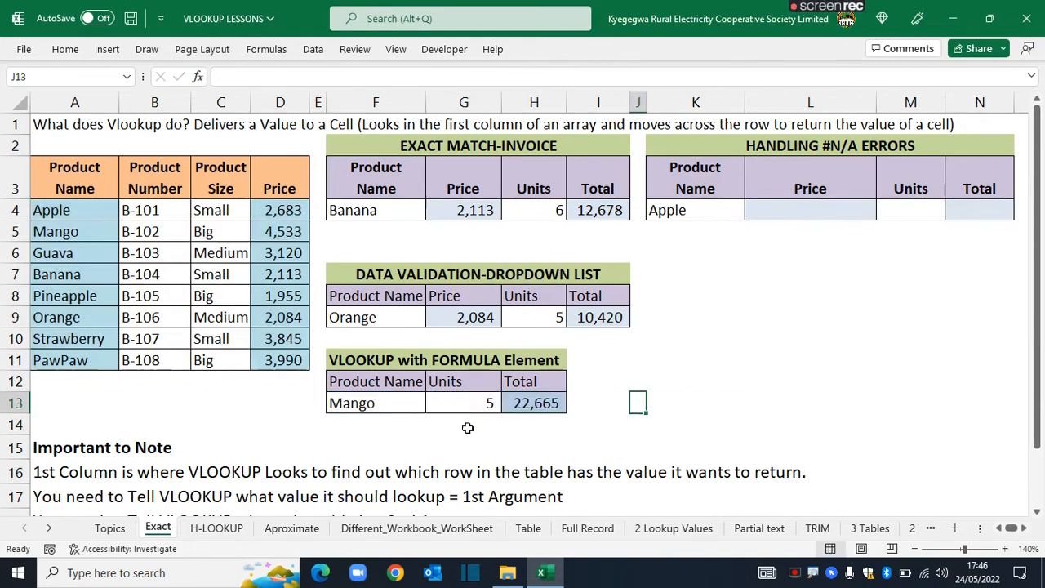
click(537, 404)
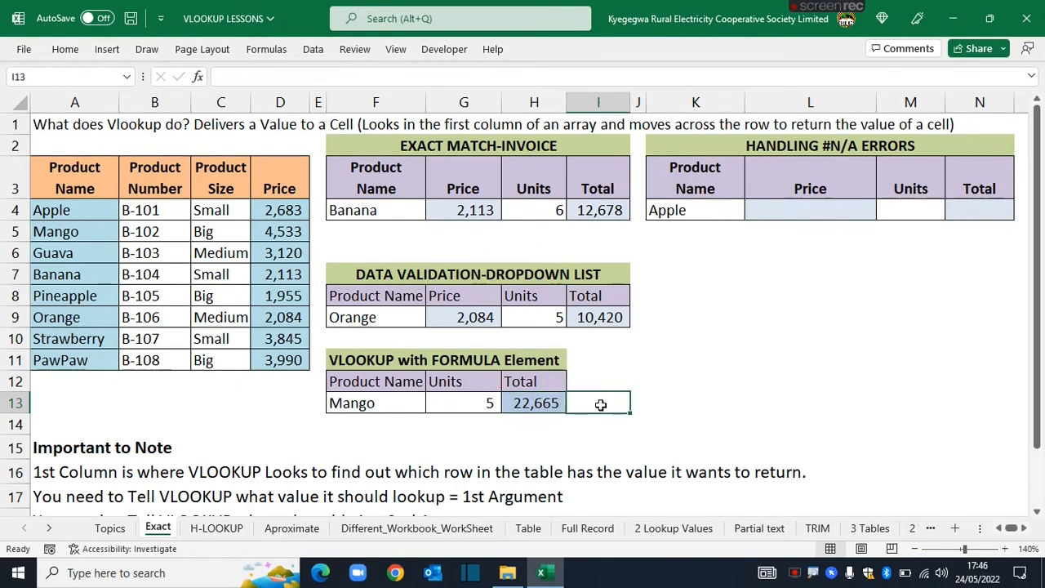
Step: Choose Orange from the product dropdown in F13 and set the units in G13 to 10
click(391, 406)
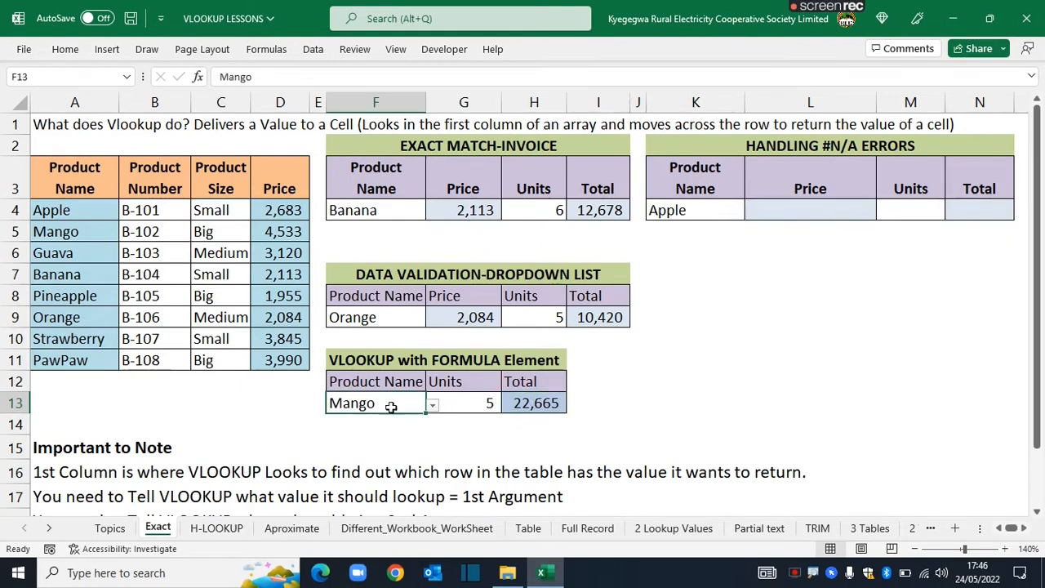
click(433, 406)
click(347, 481)
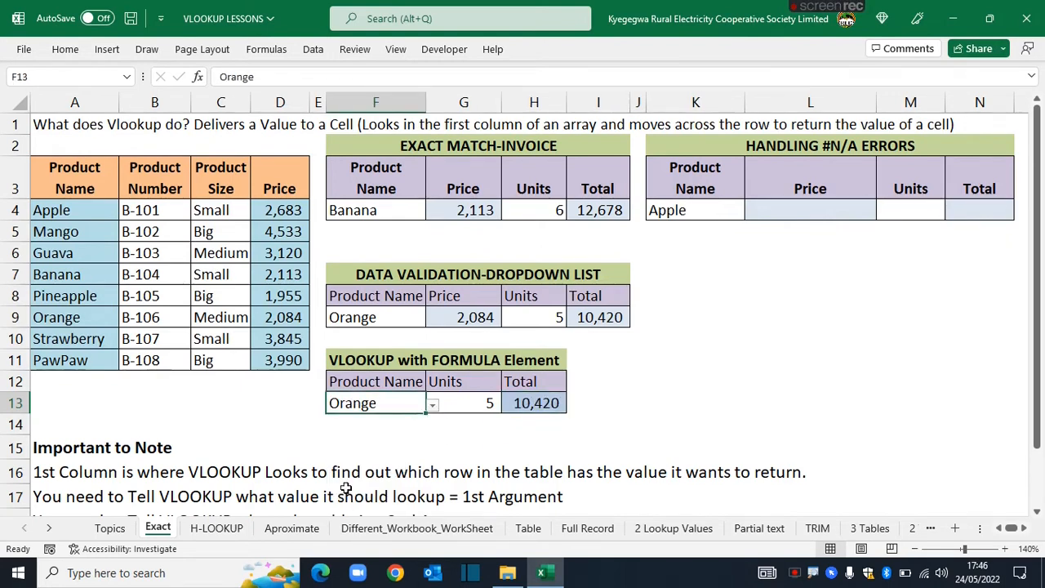
click(473, 405)
text(10)
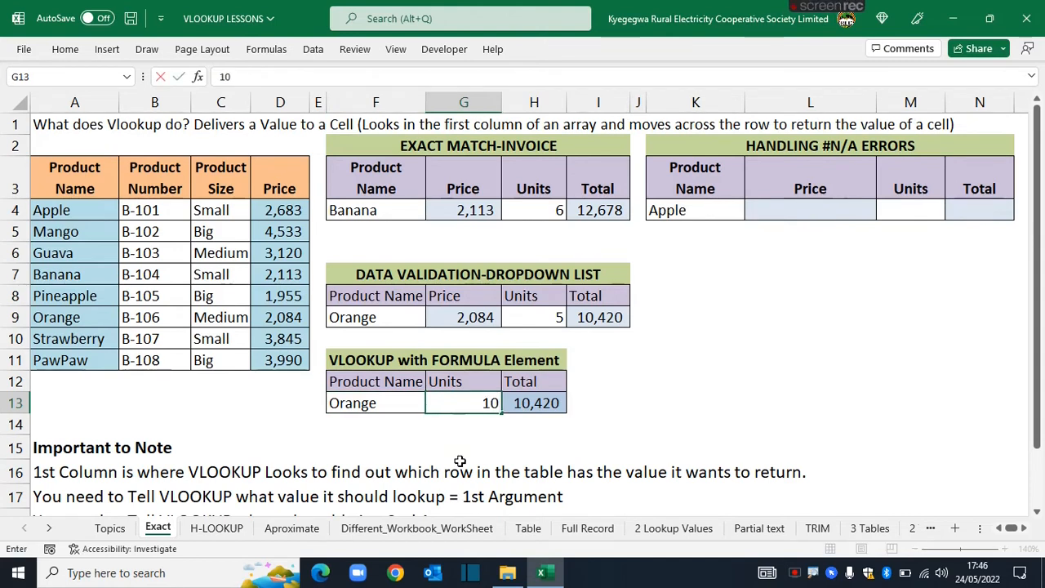
key(Return)
click(525, 403)
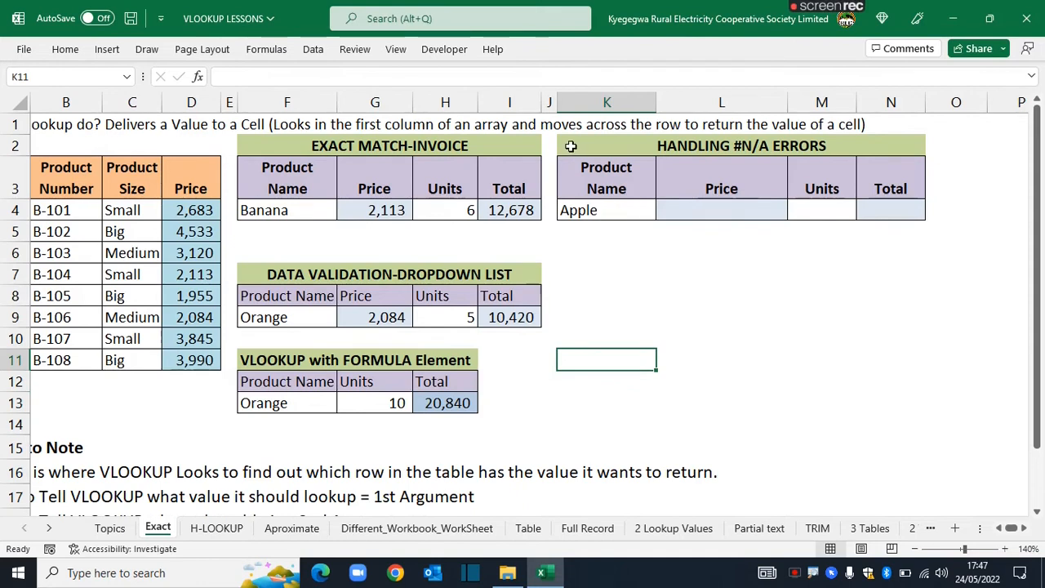
Step: Enter =VLOOKUP(K4,A4:D11,4,0) in the Price cell L4 of the HANDLING #N/A ERRORS table
click(570, 147)
drag(700, 153, 803, 217)
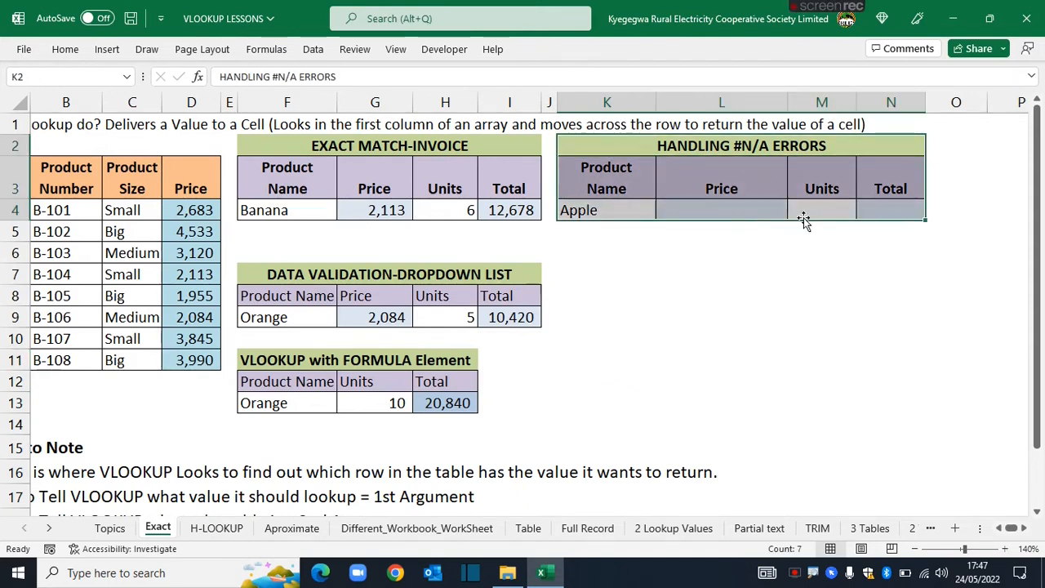
click(707, 270)
click(605, 209)
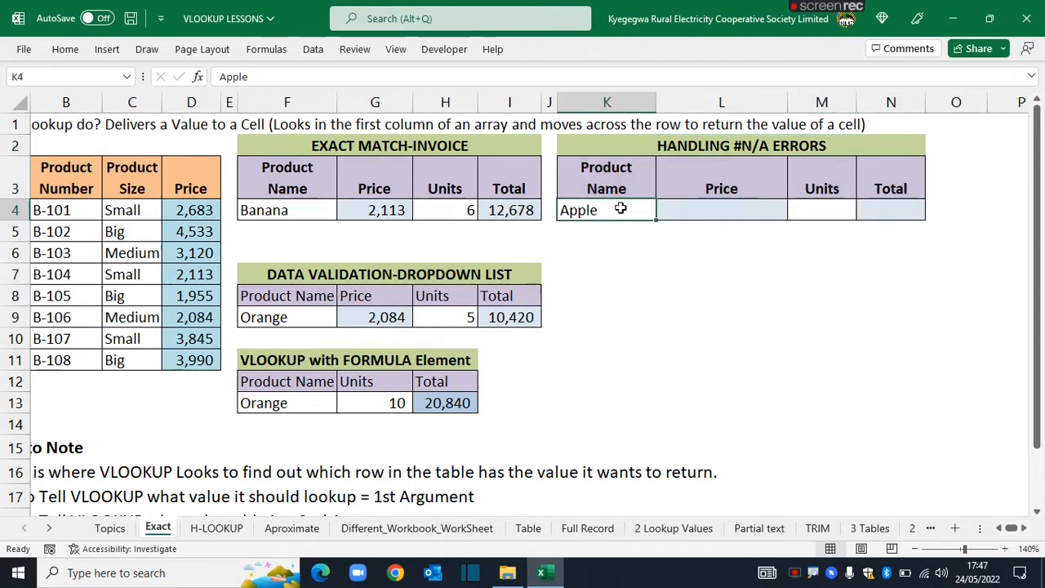
click(710, 210)
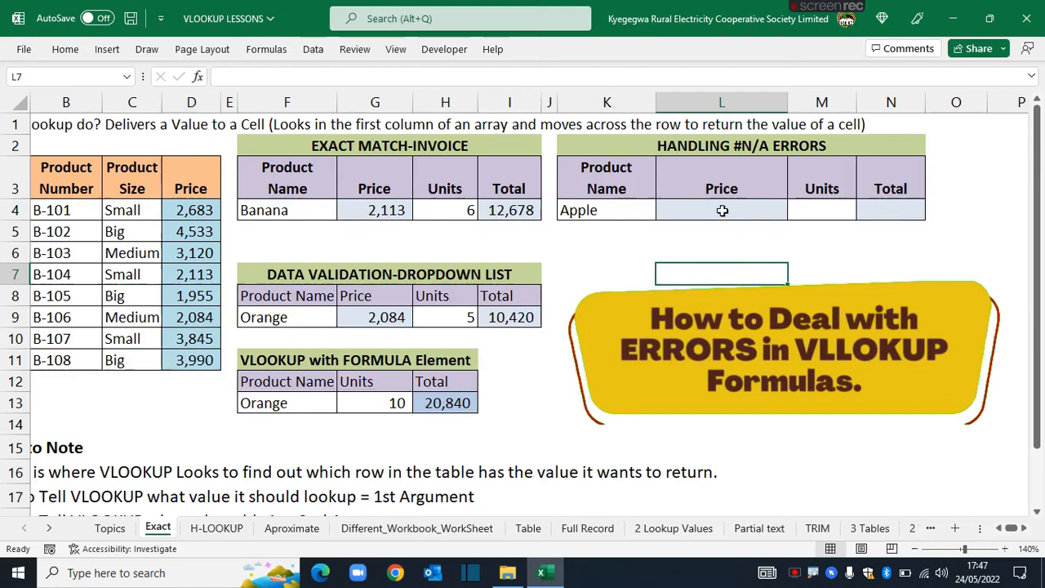
text(=vloo)
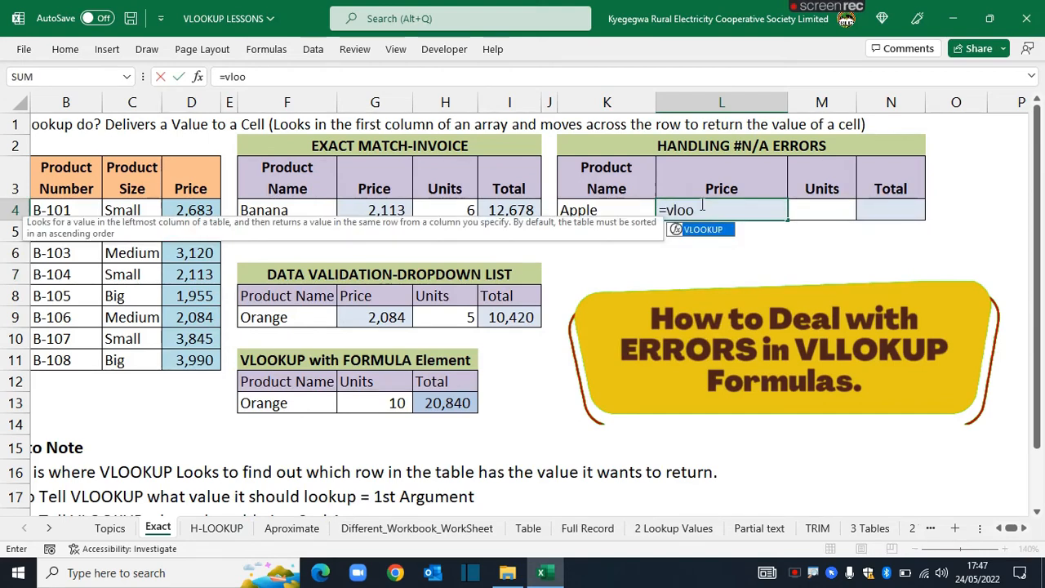
key(Tab)
click(580, 210)
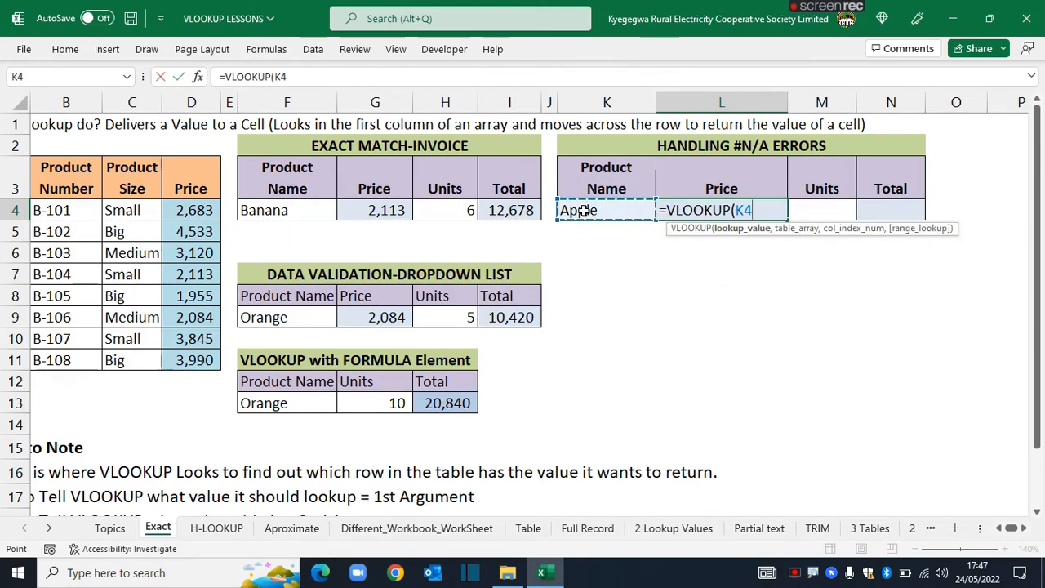
text(,)
click(999, 529)
drag(51, 212, 263, 359)
text(,4,0)
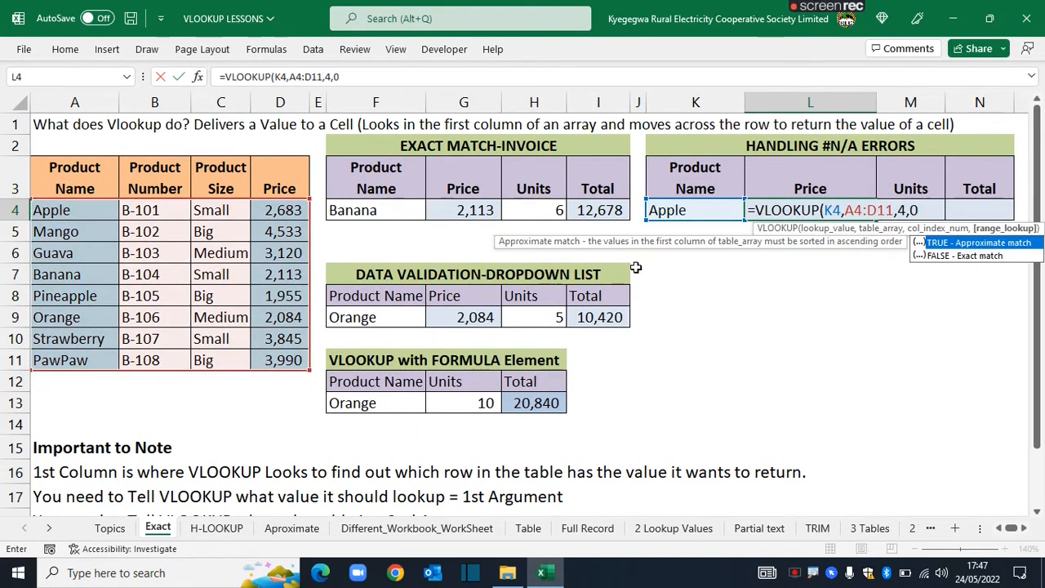
key(Tab)
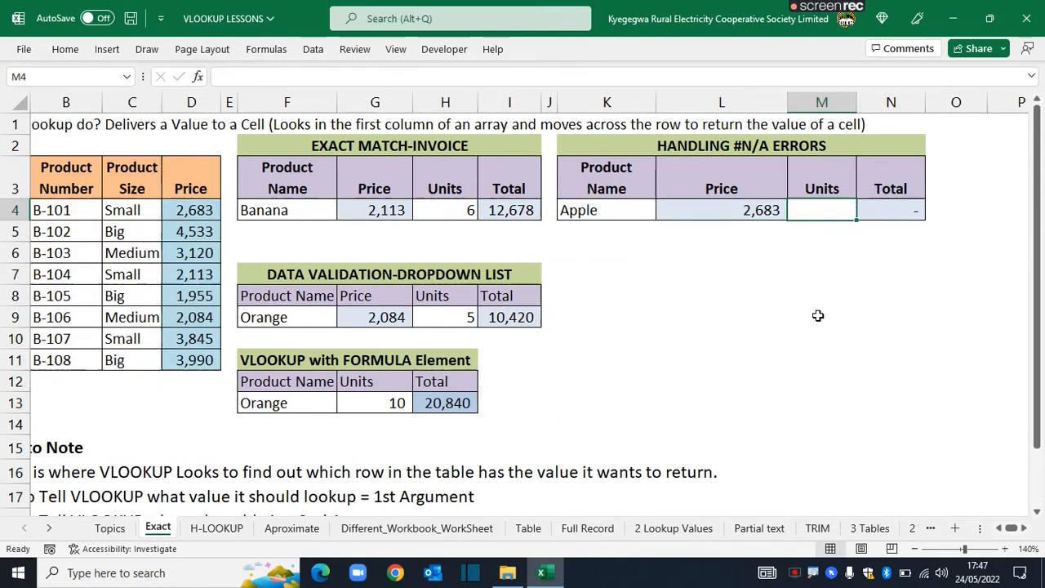
Step: Enter 7 as the units in M4 and check the Total formula in N4
text(7)
key(Return)
click(955, 274)
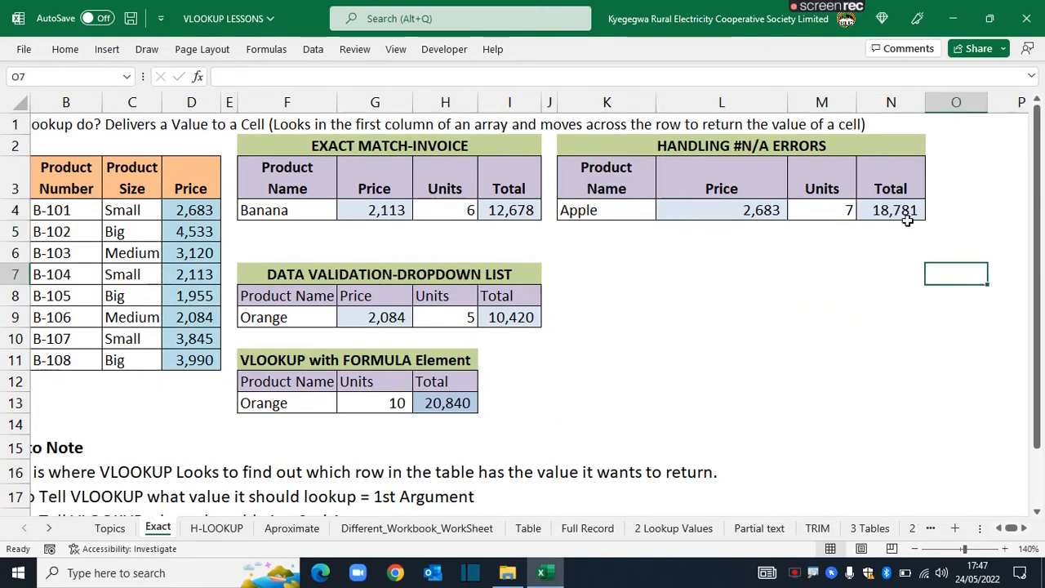
click(896, 214)
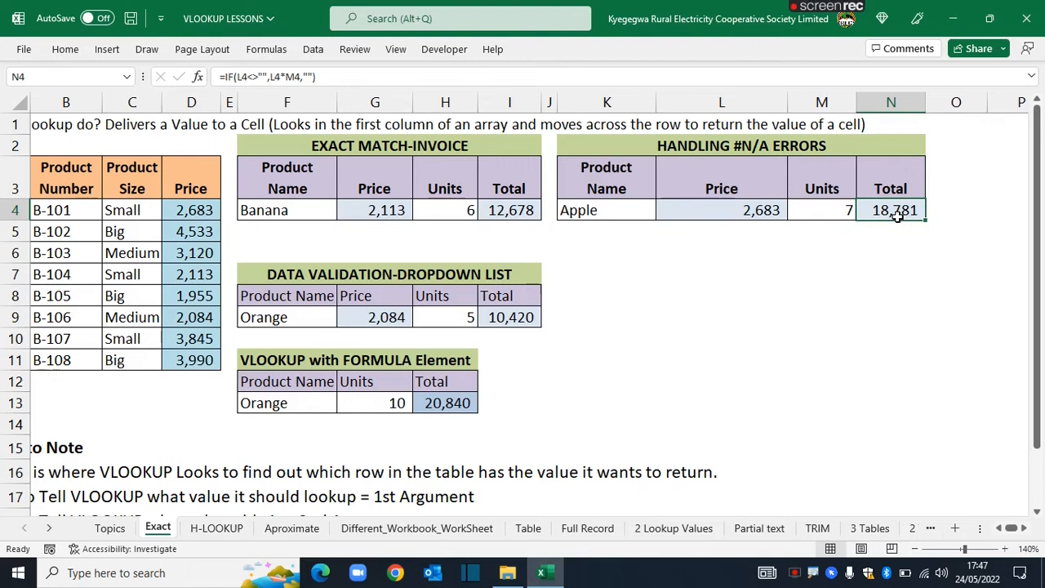
Step: Misspell the product name in K4 as Applee to test the lookup with a name missing from the product list
click(622, 214)
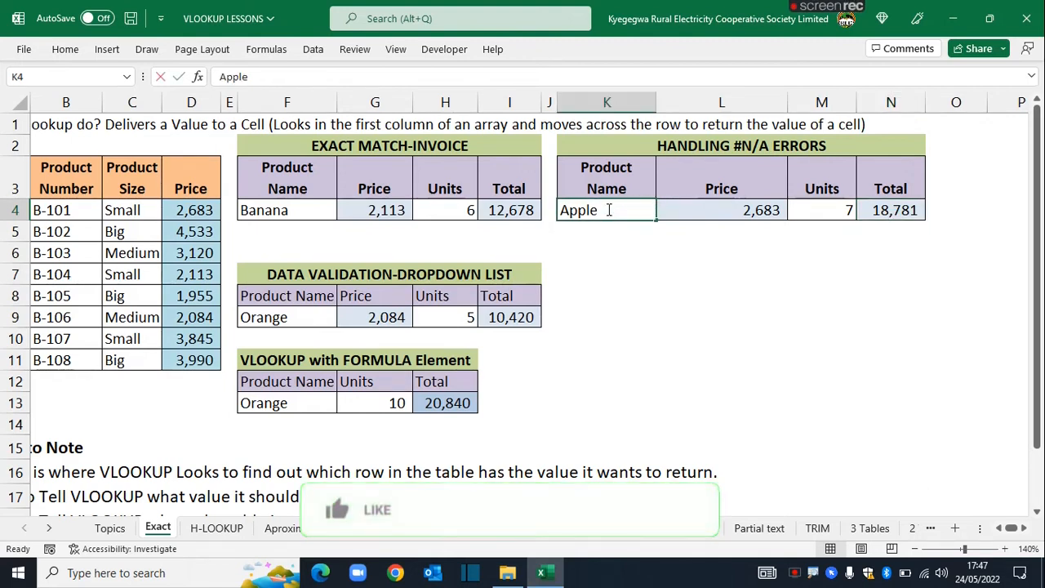
double_click(608, 210)
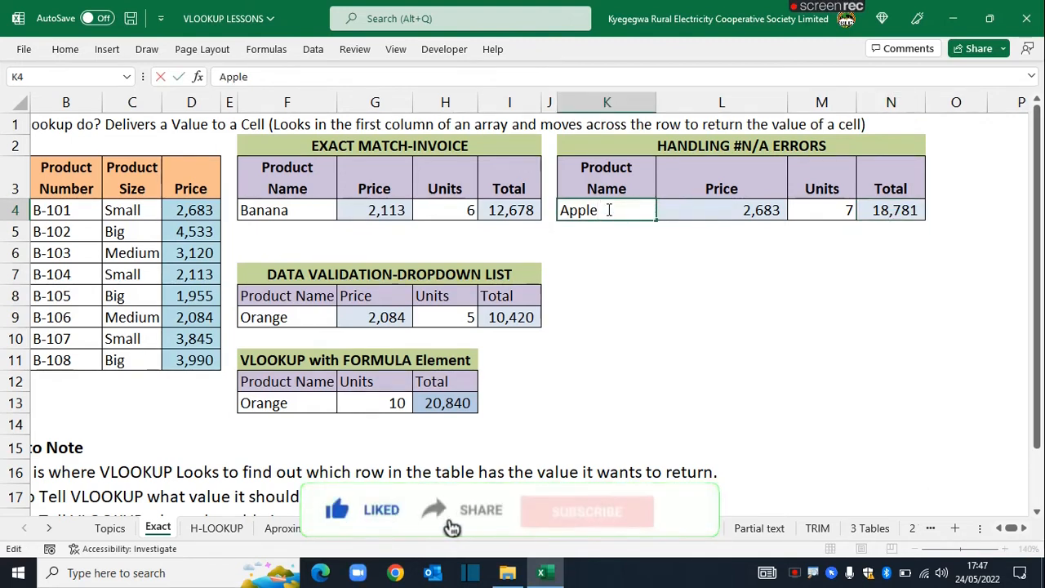
text(e)
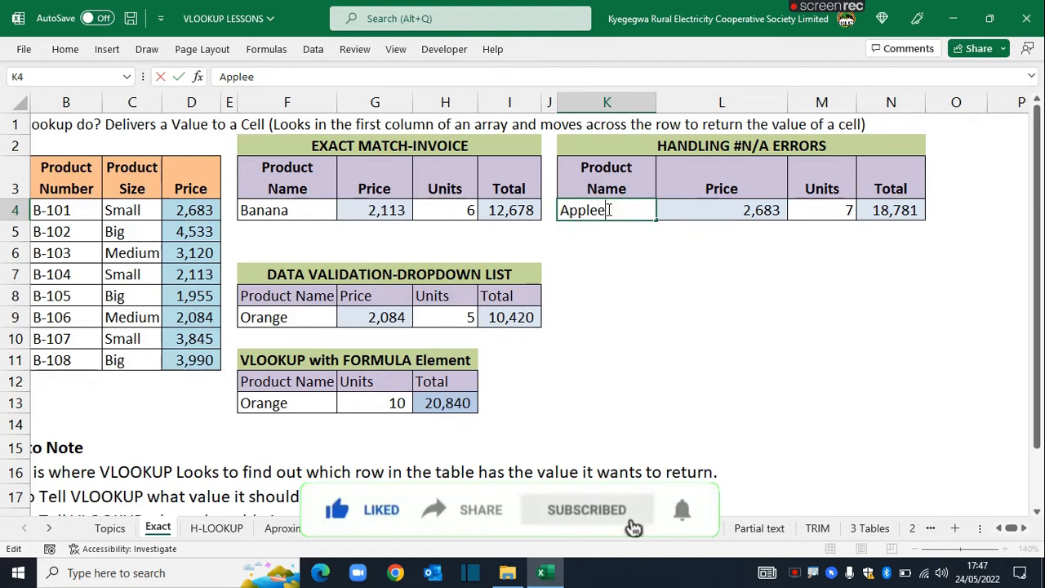
key(Return)
click(858, 334)
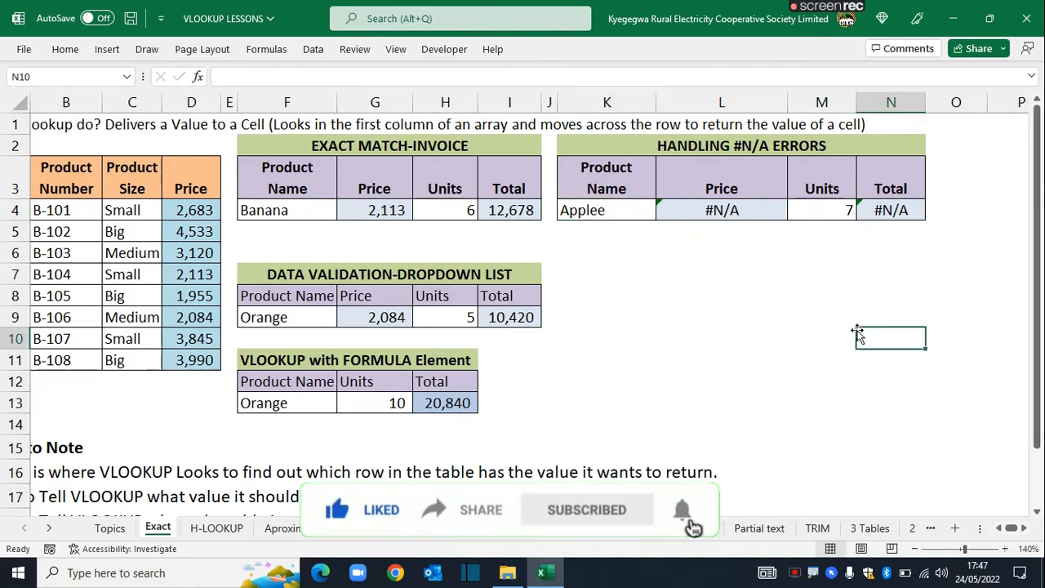
Step: Examine the Price and Total results in L4:N4 for the misspelled product name
click(686, 211)
click(704, 336)
click(679, 213)
drag(769, 210, 856, 206)
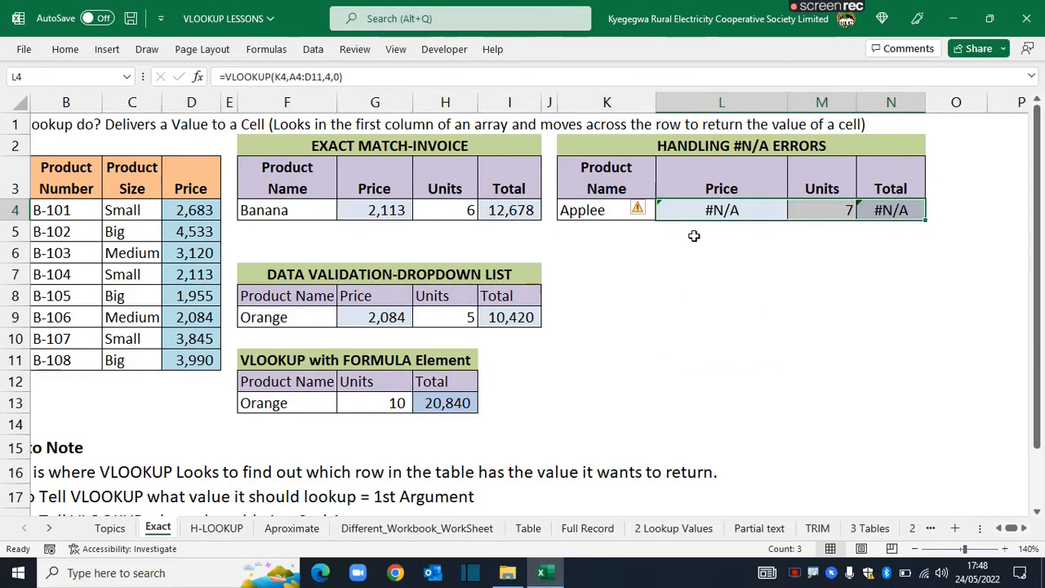
key(Down)
key(Down)
key(Down)
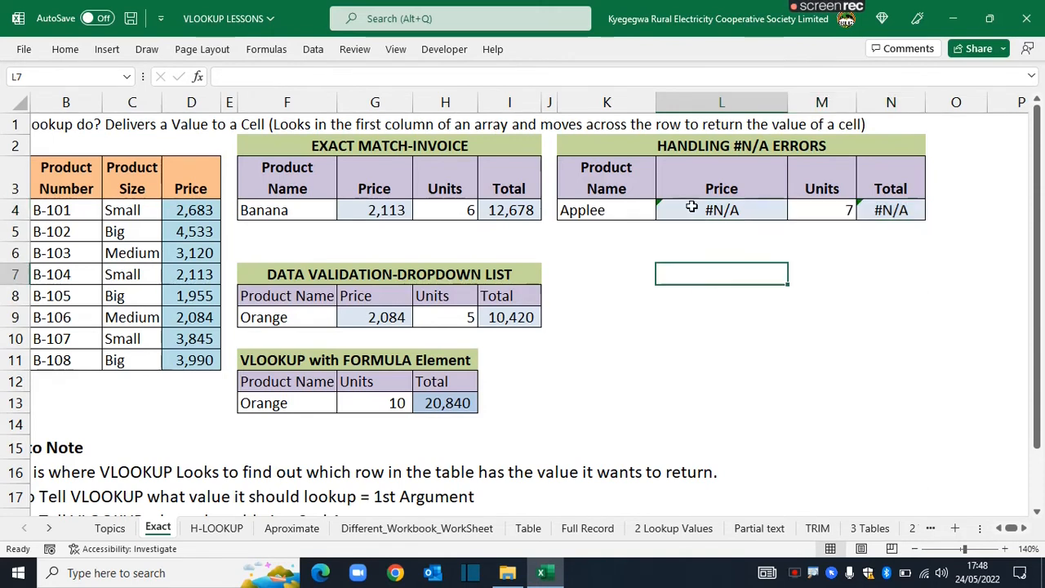
key(Down)
key(Down)
key(Down)
Step: Wrap the Price formula in L4 with IFERROR, making it =IFERROR(VLOOKUP(K4,A4:D11,4,0),"Incorrect Product Name")
click(704, 207)
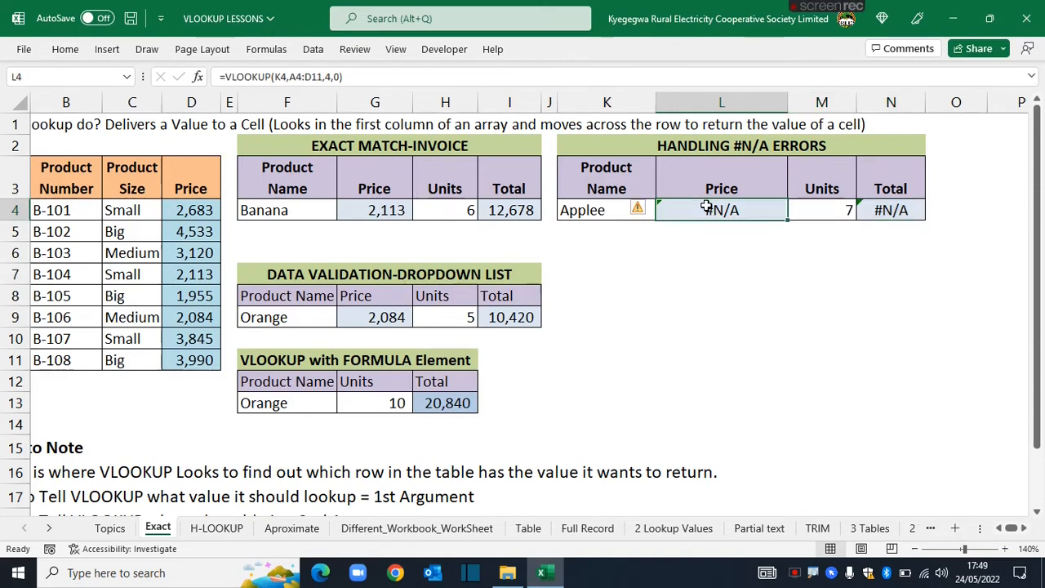
click(228, 76)
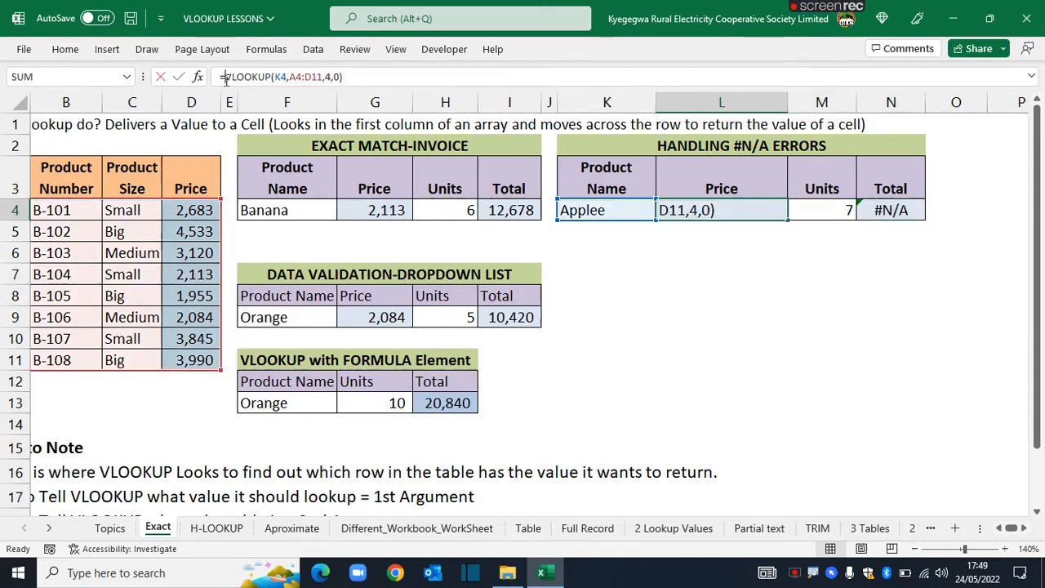
text(iferror()
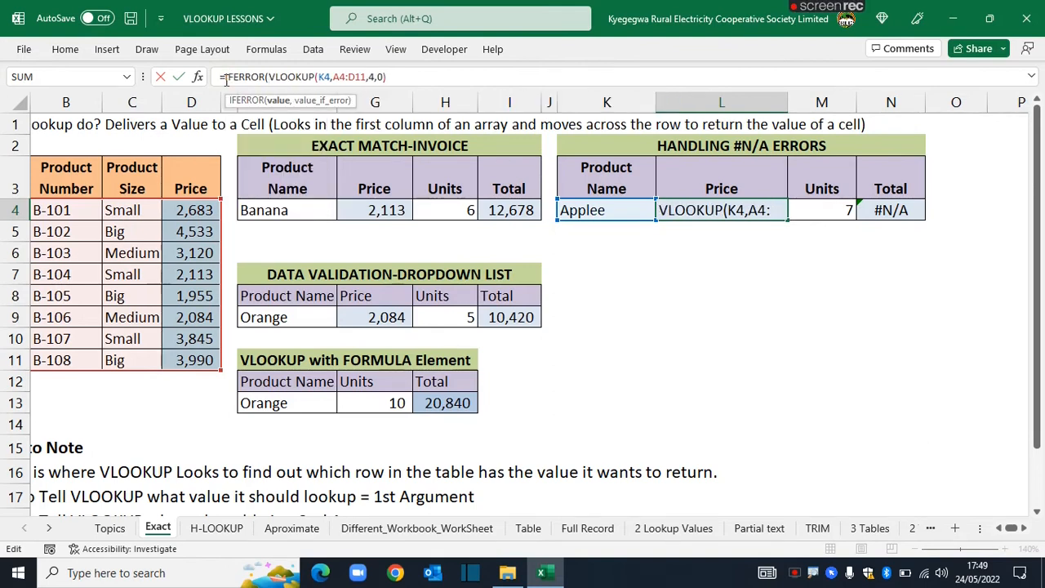
click(394, 77)
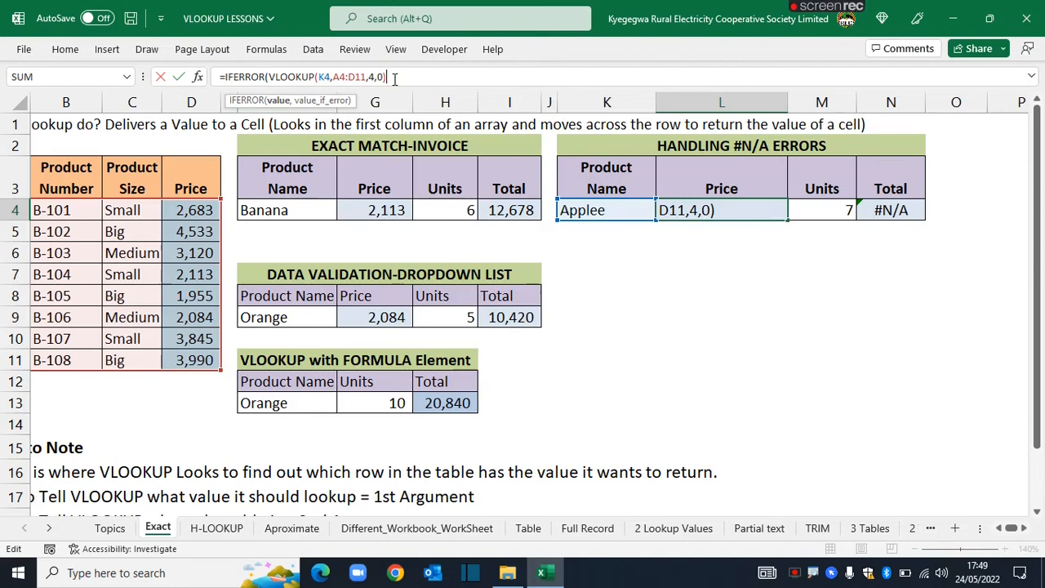
text(,)
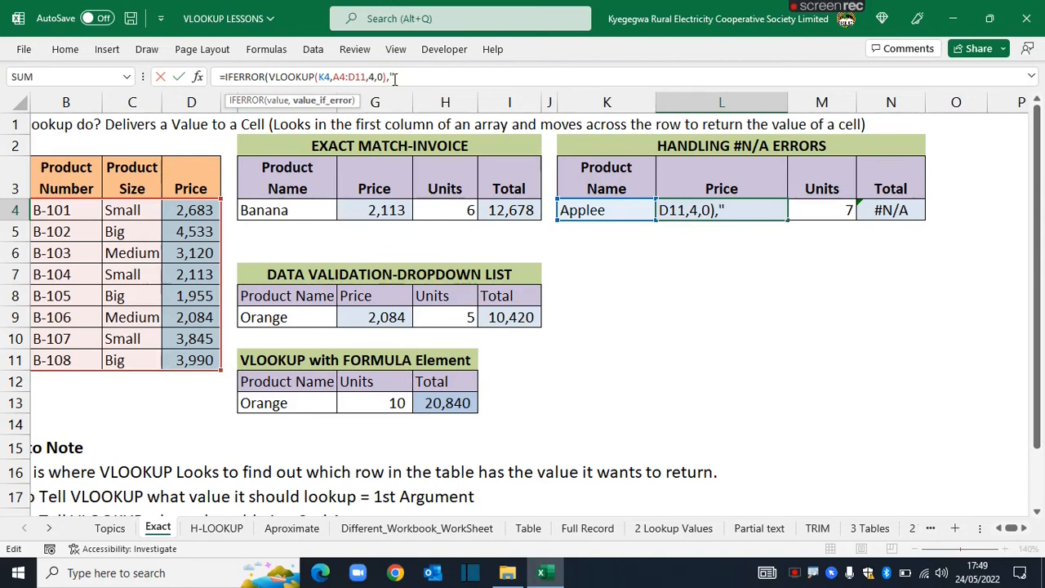
text("Incorr)
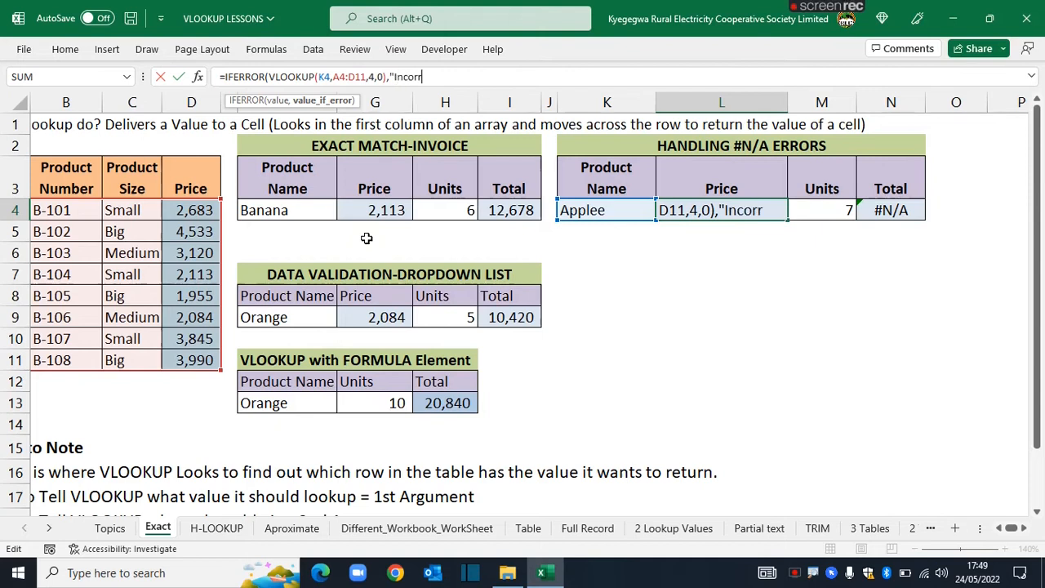
text(ect Prod)
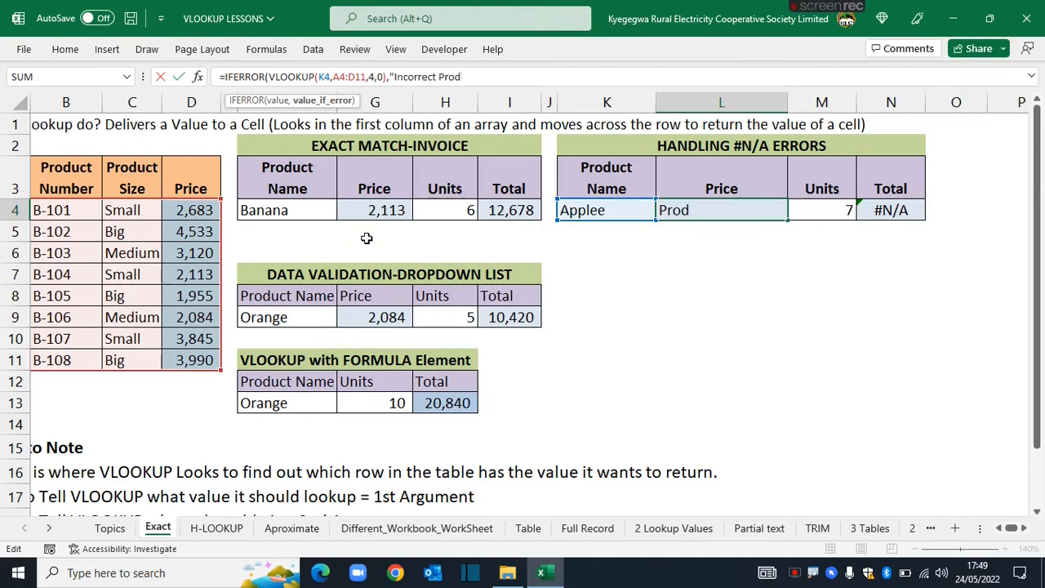
text(uct Name"))
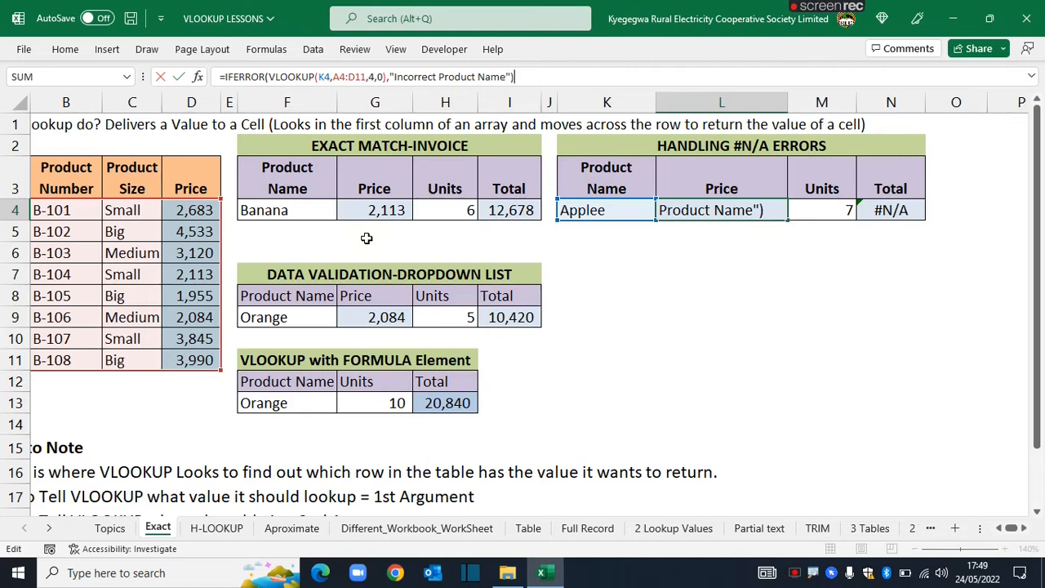
key(Return)
click(790, 324)
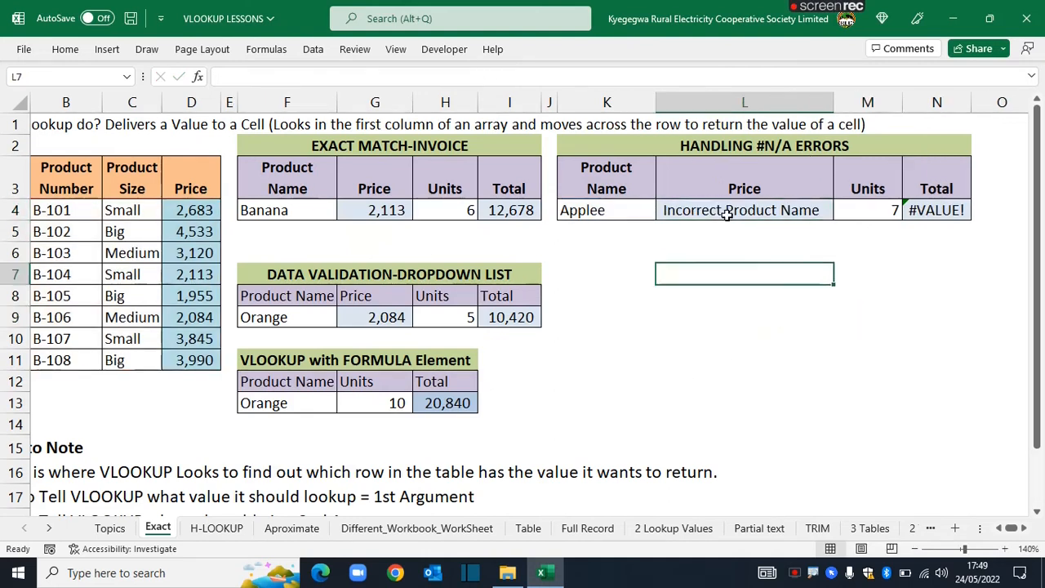
click(721, 211)
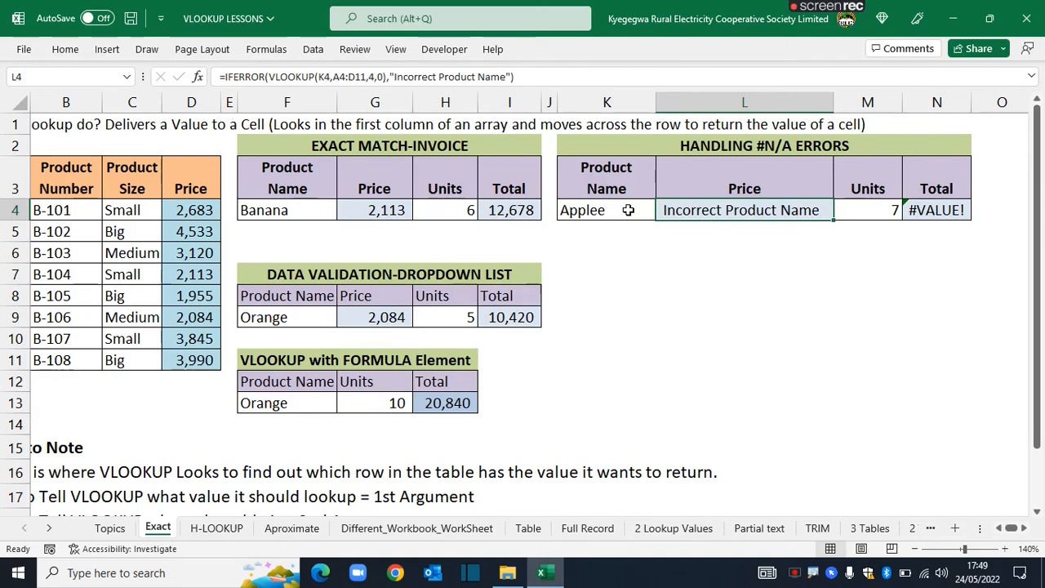
Step: Wrap the Total formula in N4 with an IF test, making it =IF(L4<>"Incorrect Product Name",L4*M4,"")
click(628, 210)
click(705, 210)
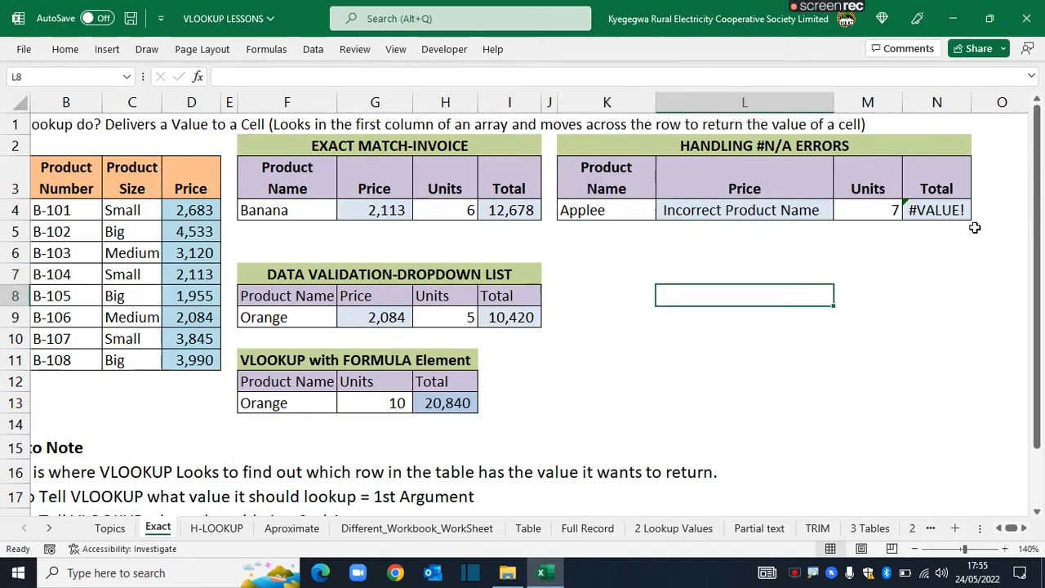
click(935, 210)
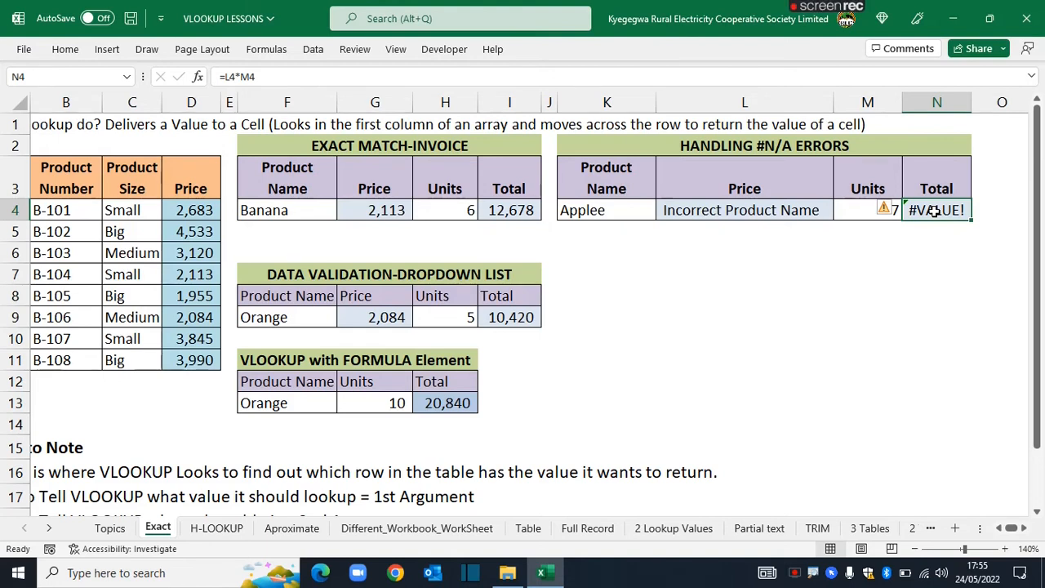
click(225, 77)
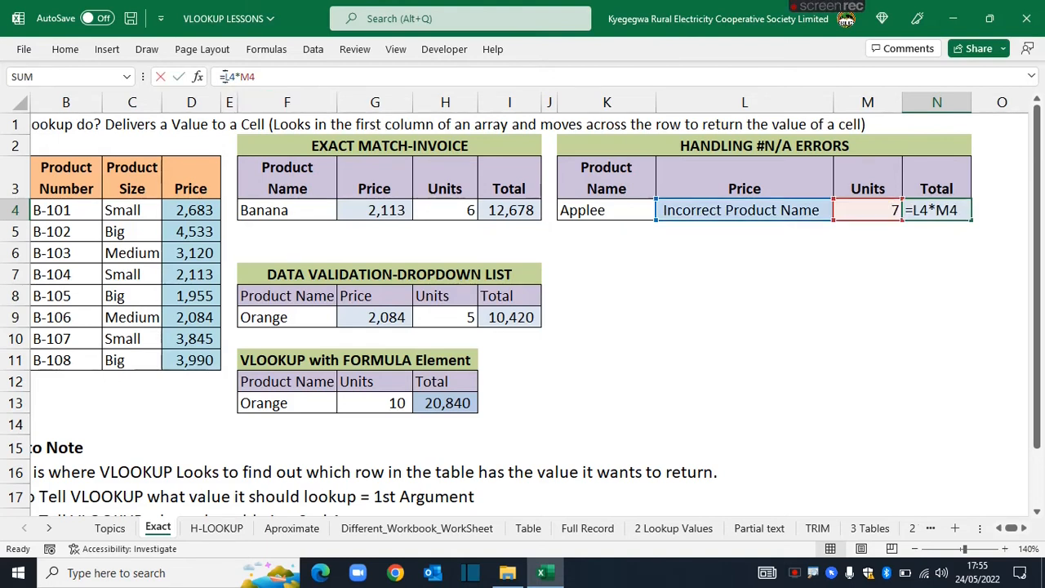
text(if)
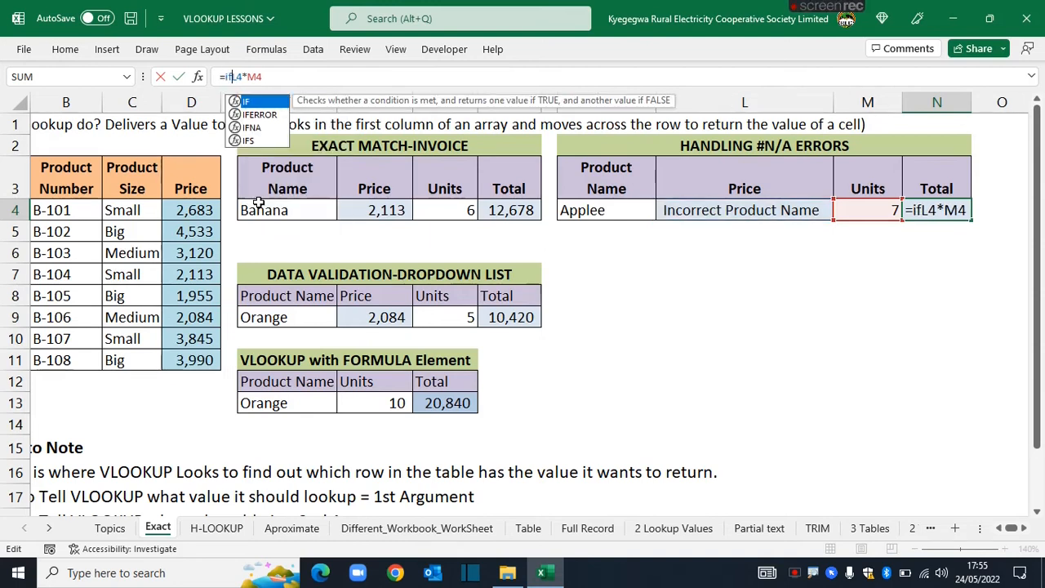
key(Tab)
click(711, 209)
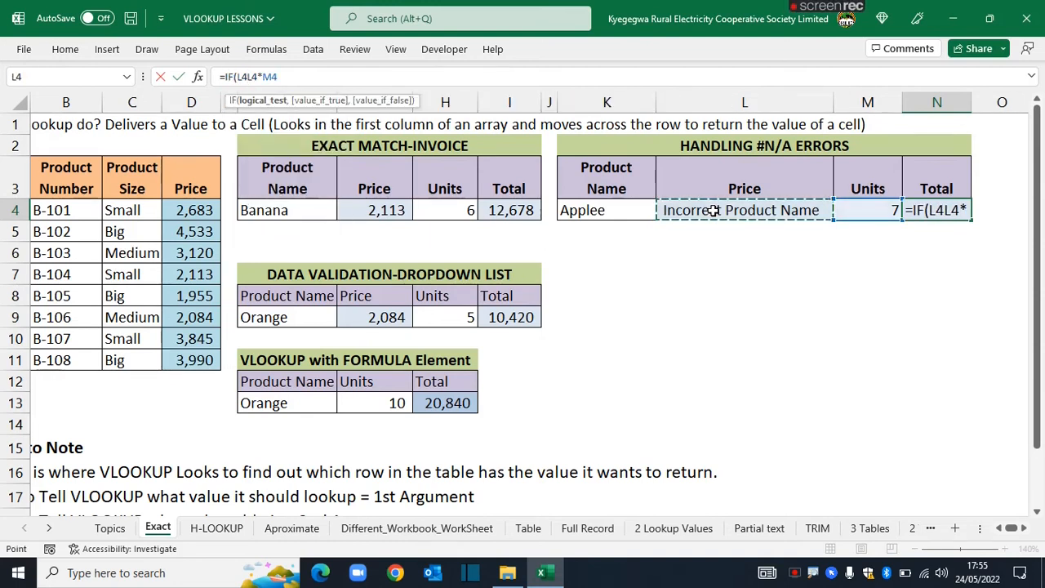
text(<>)
text("Incorrec)
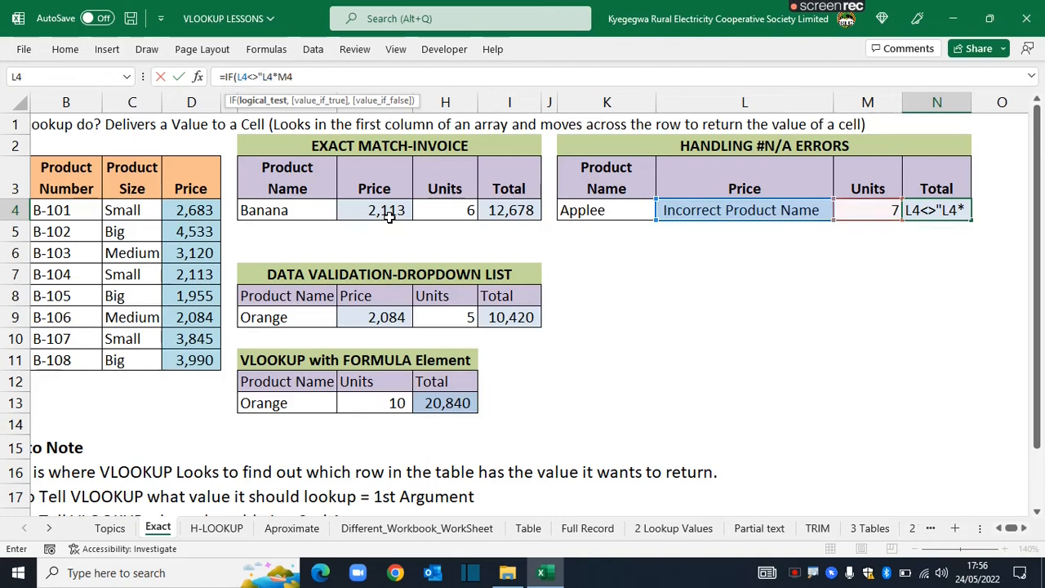
text(t Product Name",)
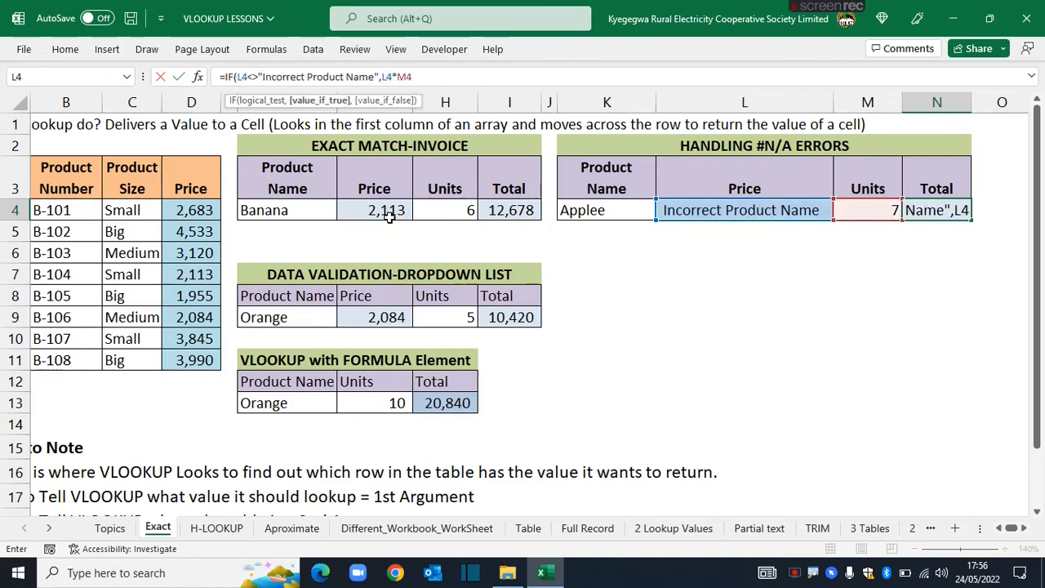
click(437, 77)
text(,)
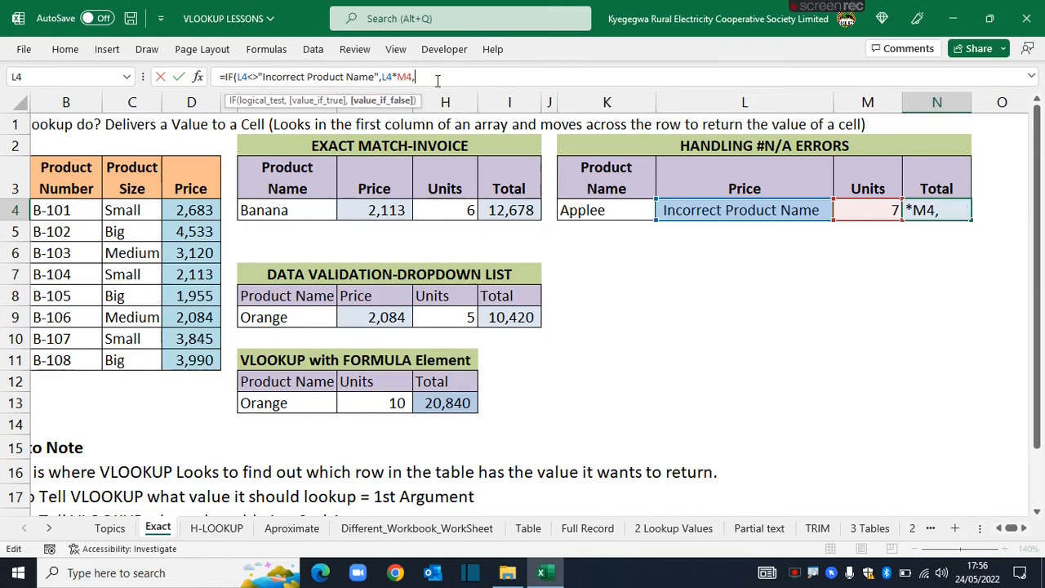
text(""))
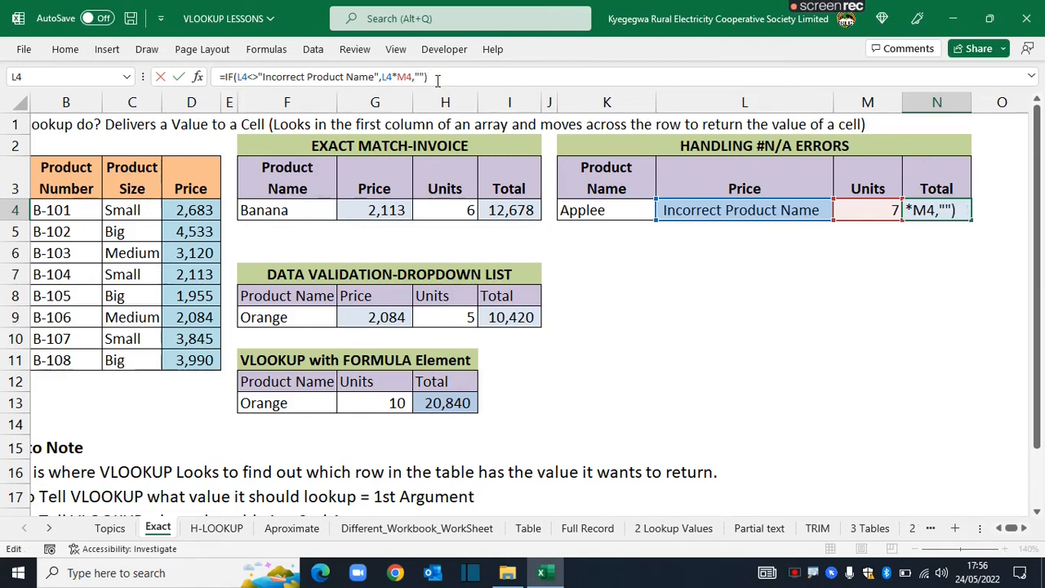
key(Return)
click(849, 308)
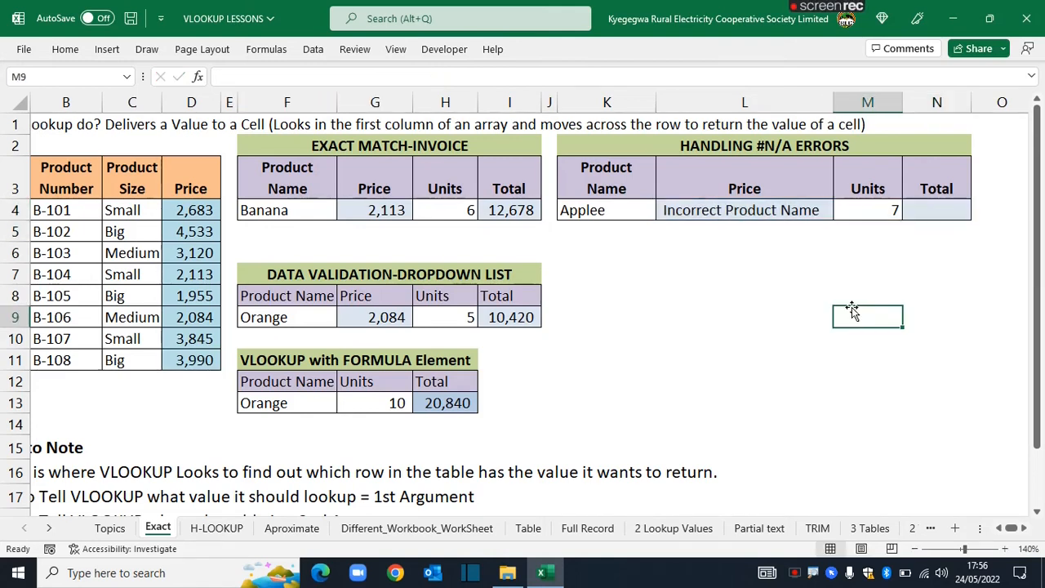
Step: Review the misspelled product's row in K4:N4, then correct the product name in K4 to Apple
key(Up)
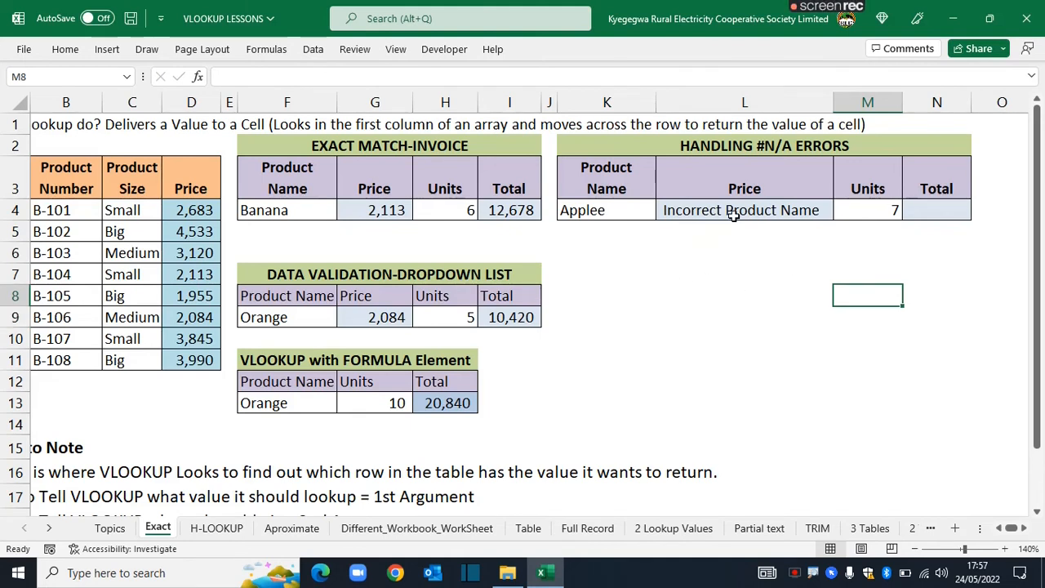
click(622, 210)
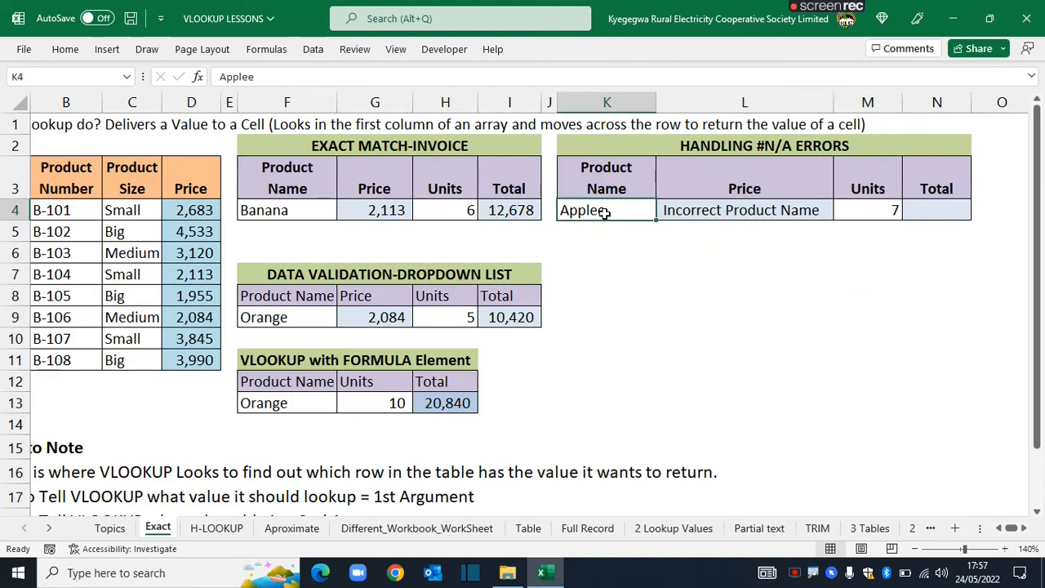
click(700, 212)
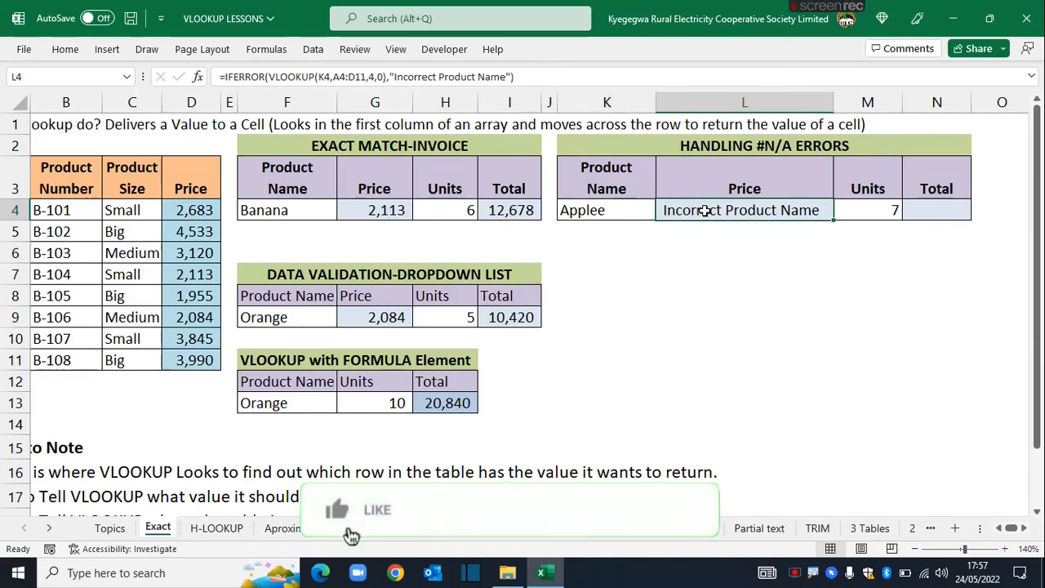
click(864, 207)
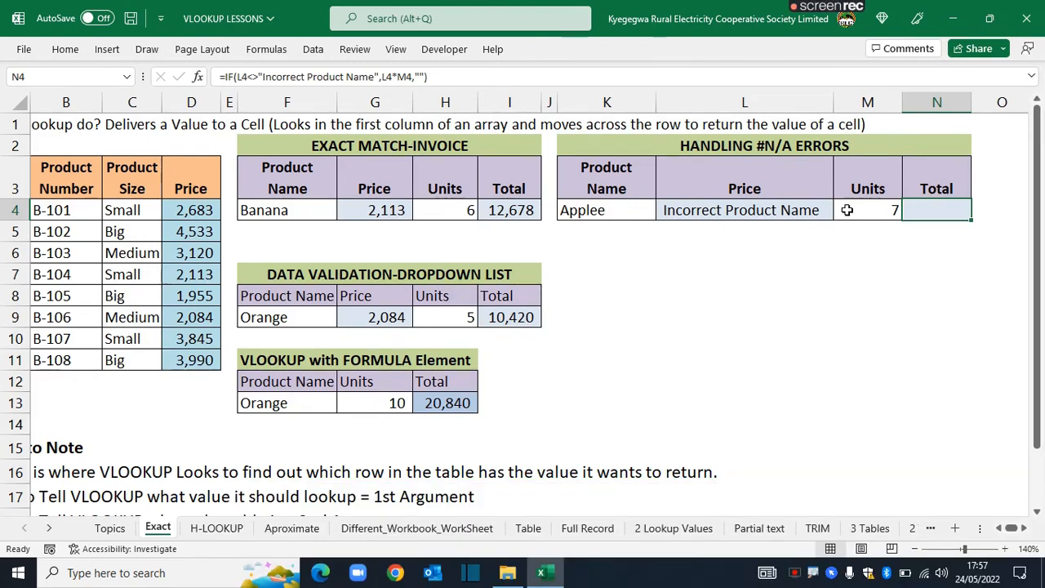
click(623, 209)
double_click(625, 209)
key(BackSpace)
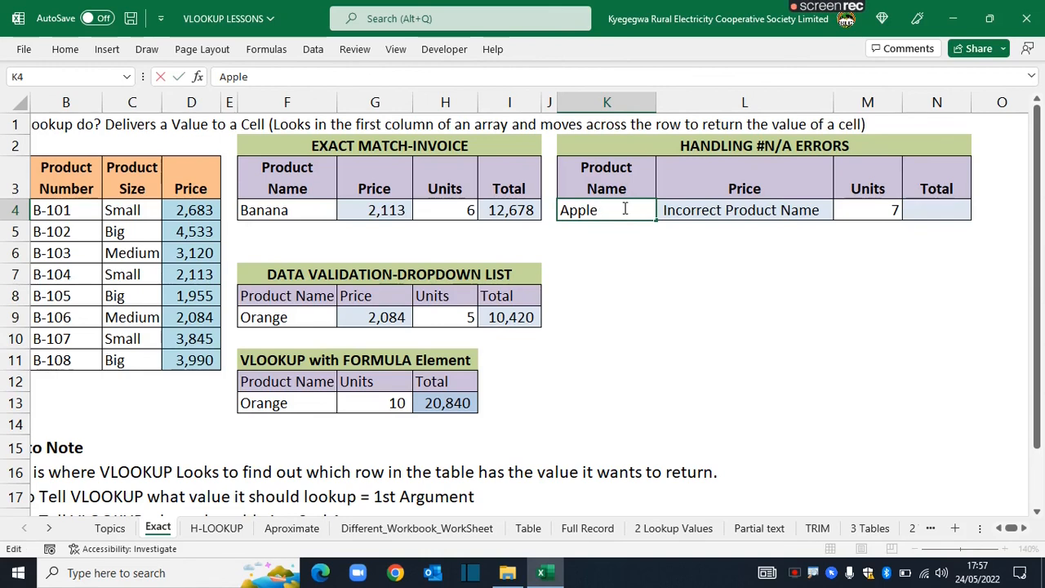
key(Return)
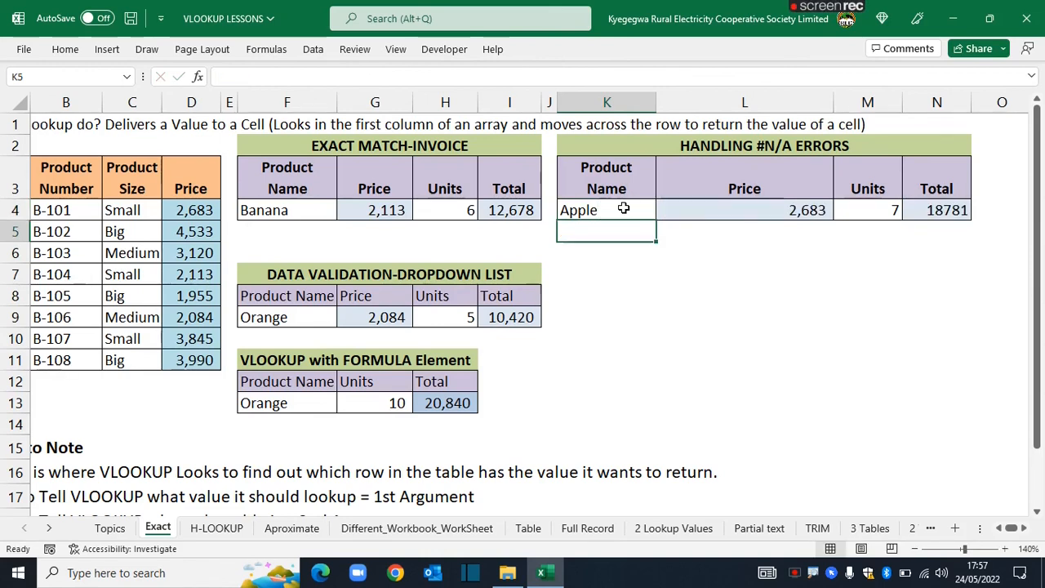
click(618, 270)
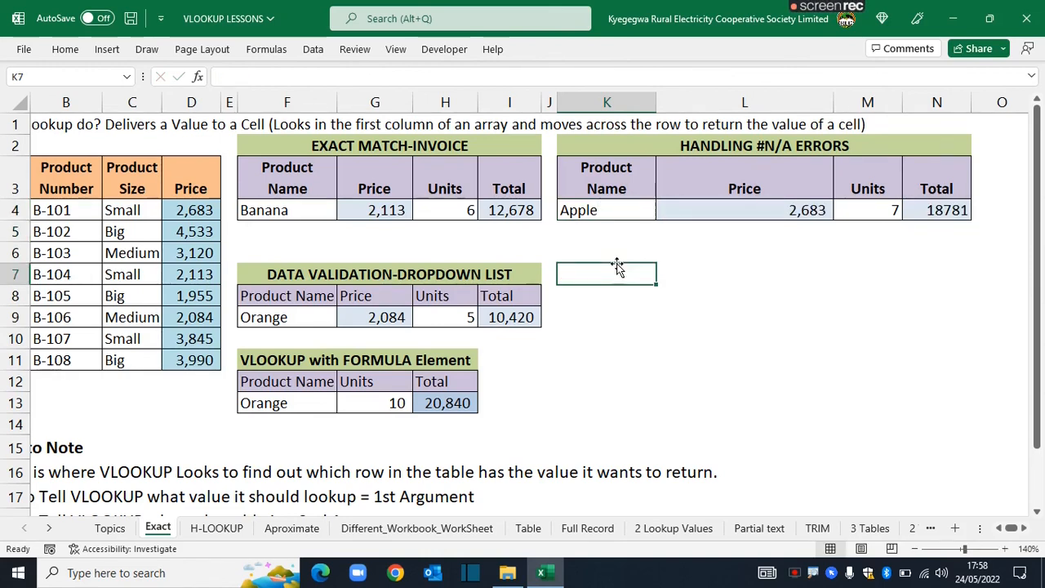